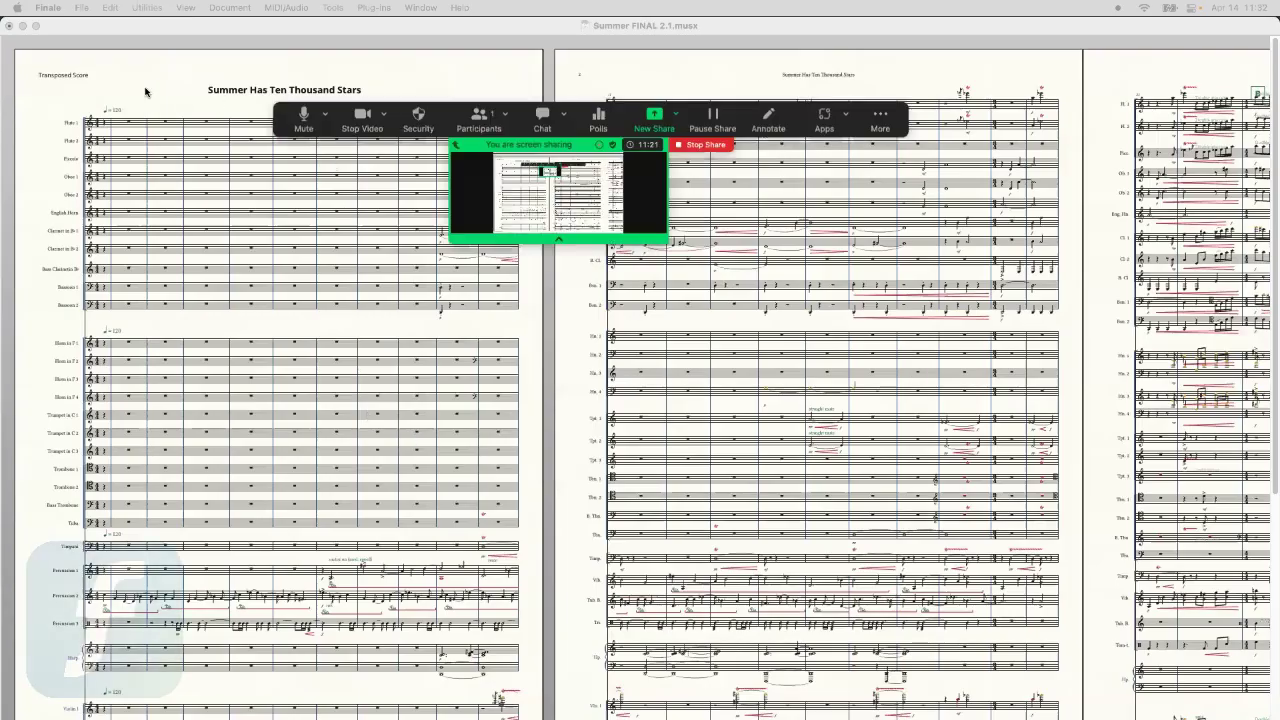
Step: Bring the Finale score 'Summer FINAL 2.1.musx' to the front during the Zoom screen share
click(95, 95)
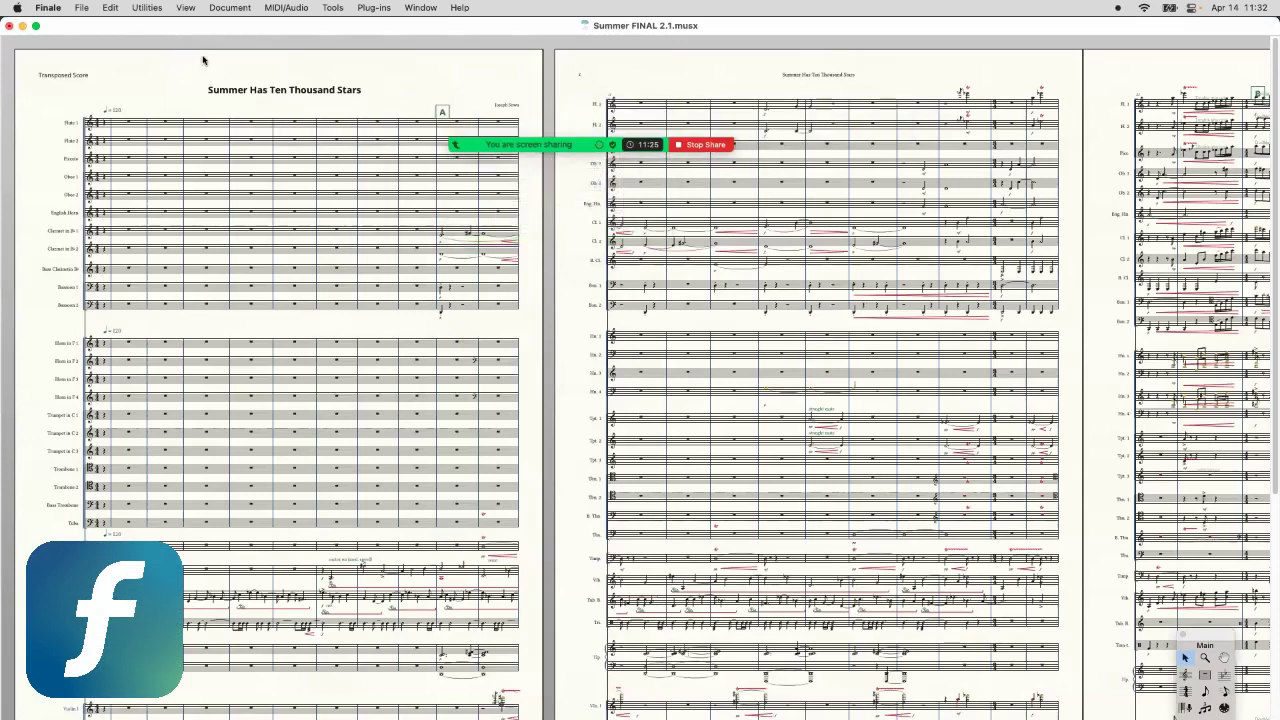
Step: Open Finale's Audio Setup dialog via MIDI/Audio > Device Setup
click(289, 8)
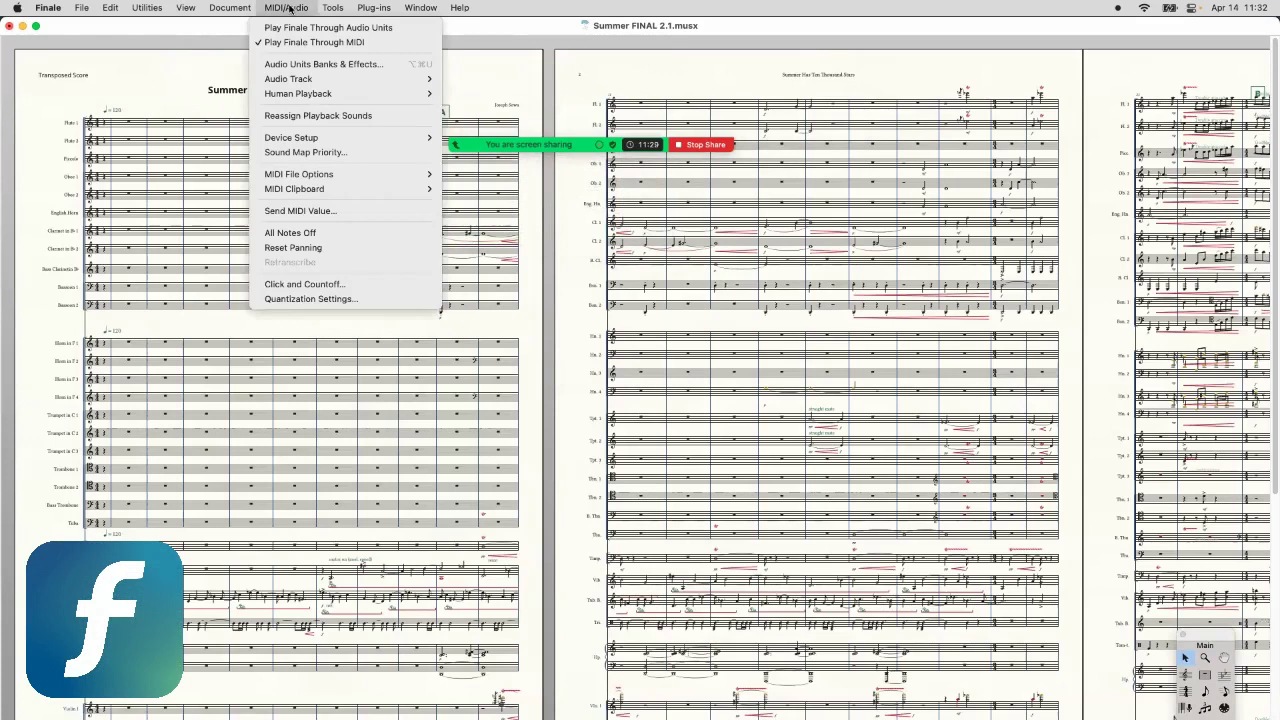
mouse_move(324, 136)
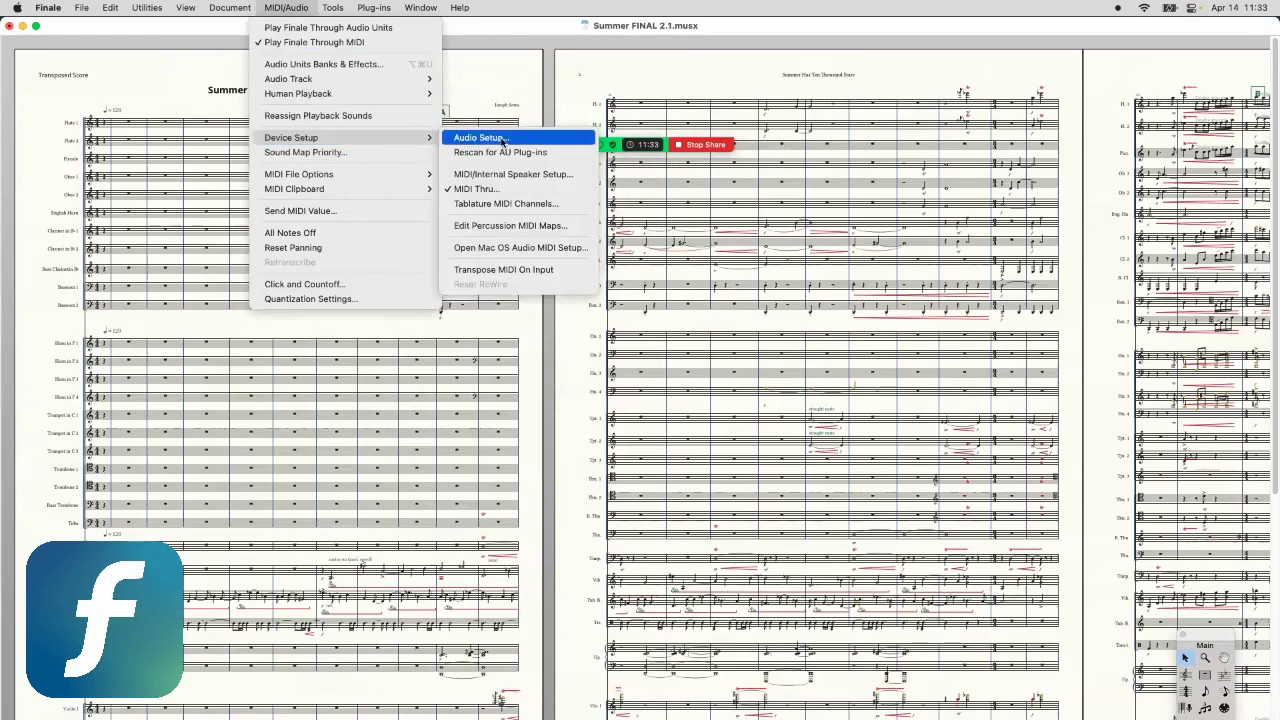
click(502, 141)
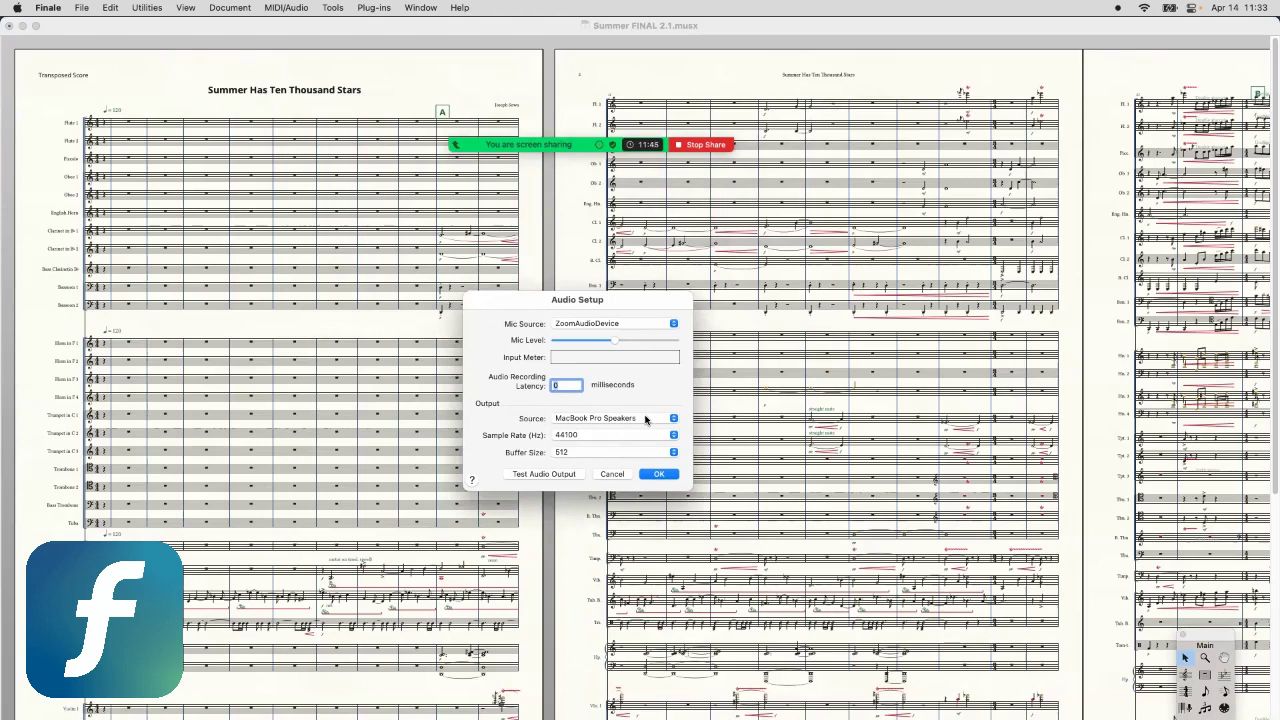
Step: Set Finale's output source to ZoomAudioDevice and play a test sound through it
click(645, 419)
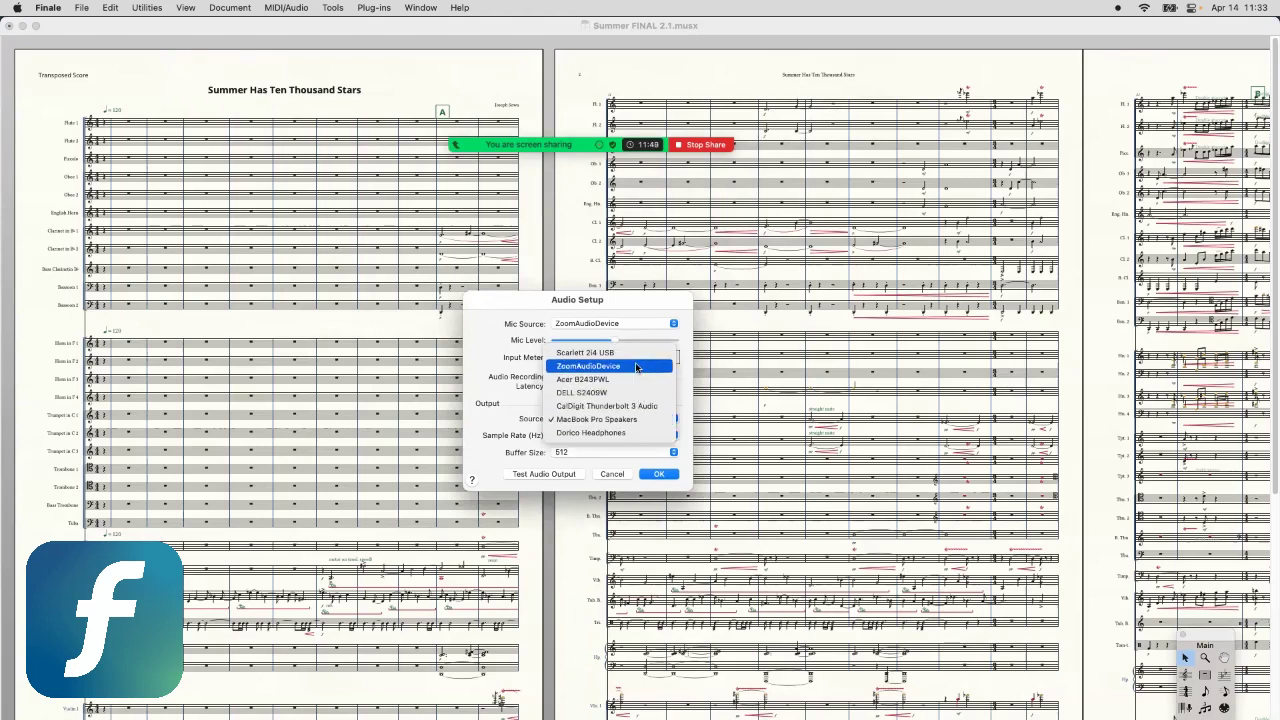
click(636, 367)
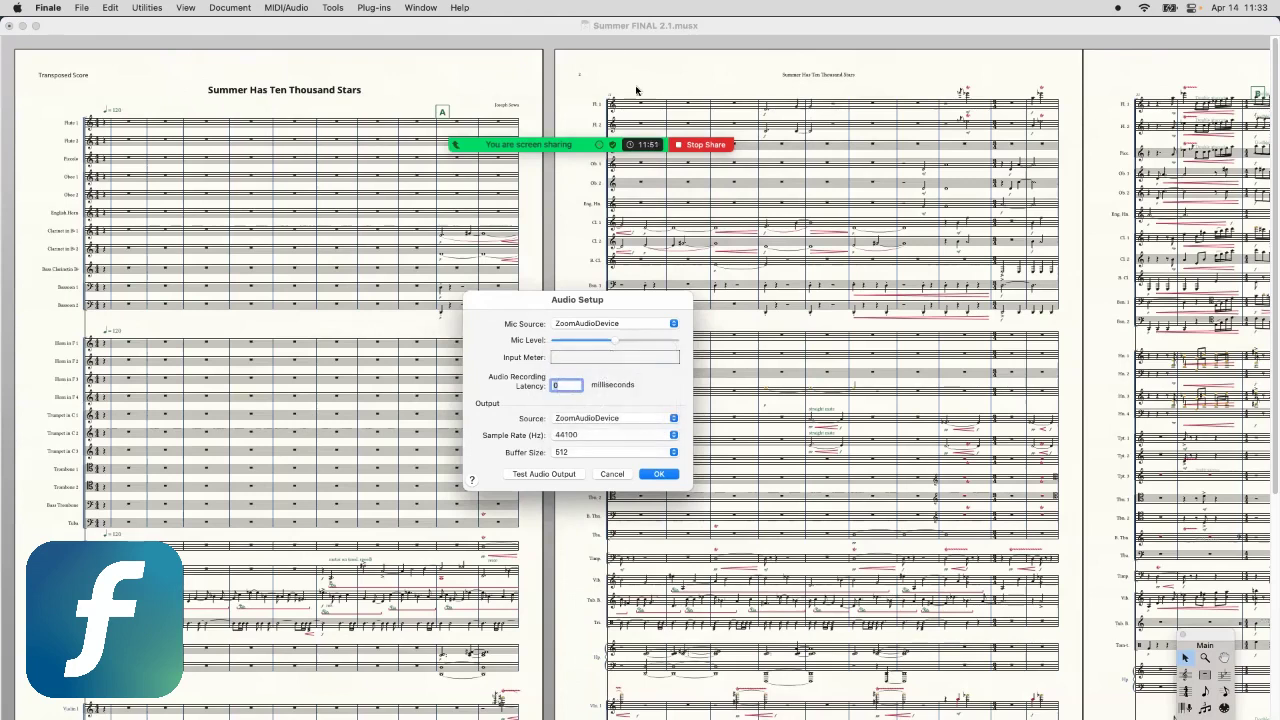
click(538, 475)
Step: Enable Zoom's Share Computer Sound from the More menu, leaving Mono as the sound mode
mouse_move(558, 141)
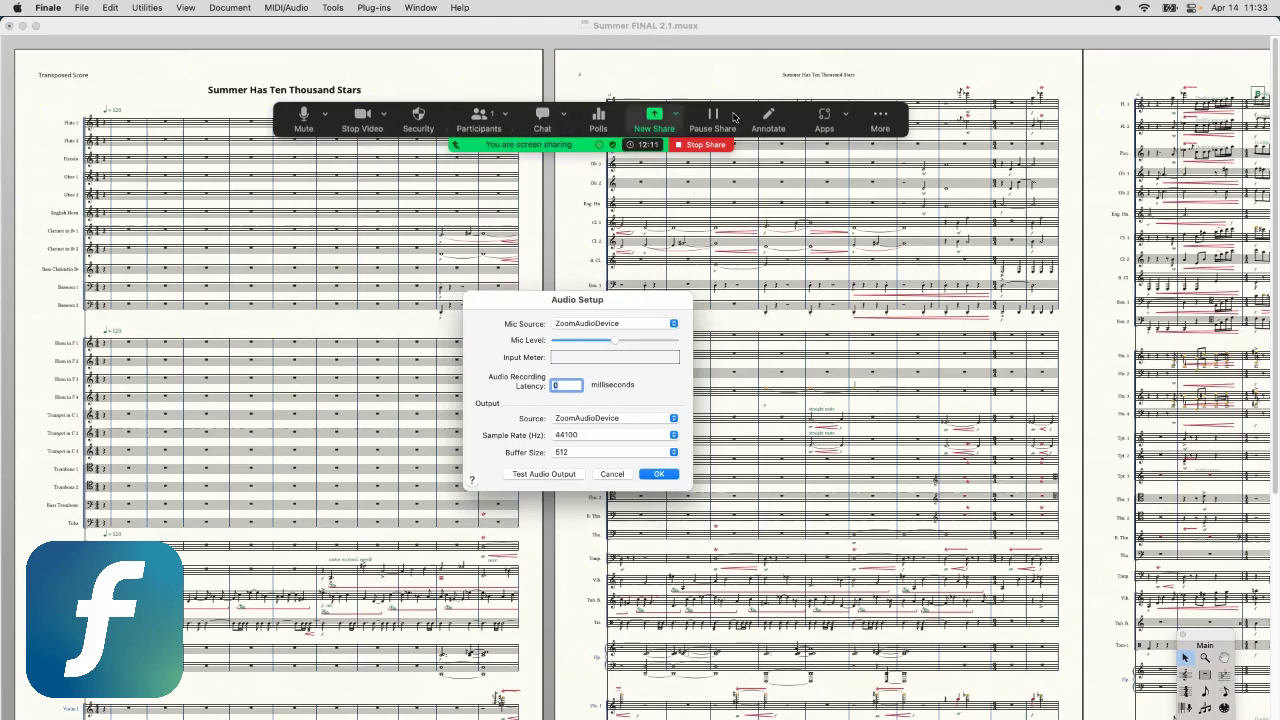
click(881, 120)
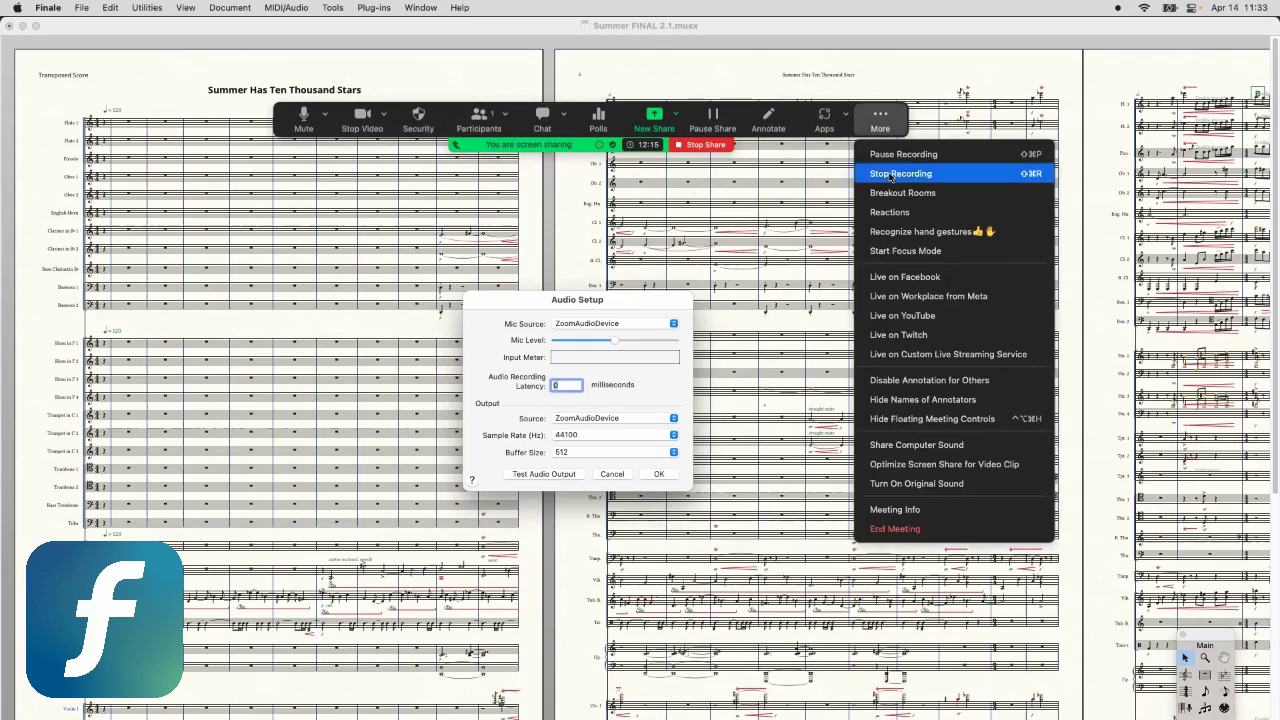
click(965, 447)
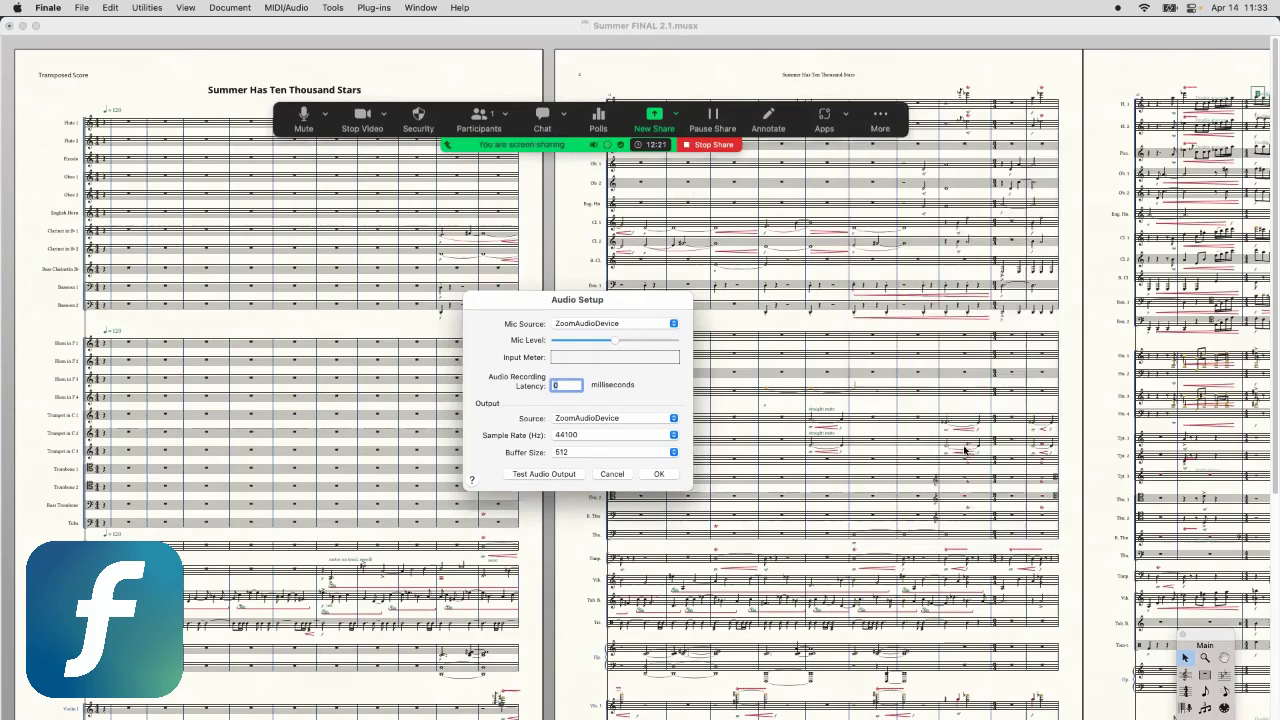
click(877, 118)
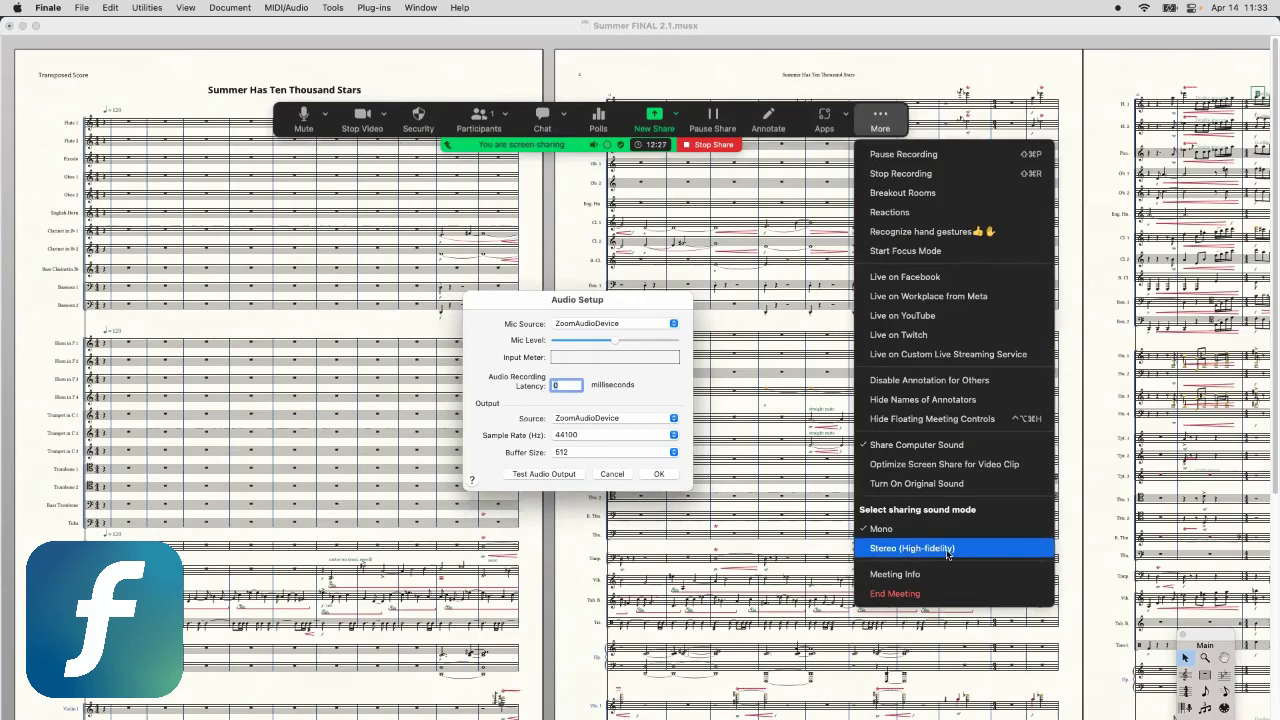
click(546, 478)
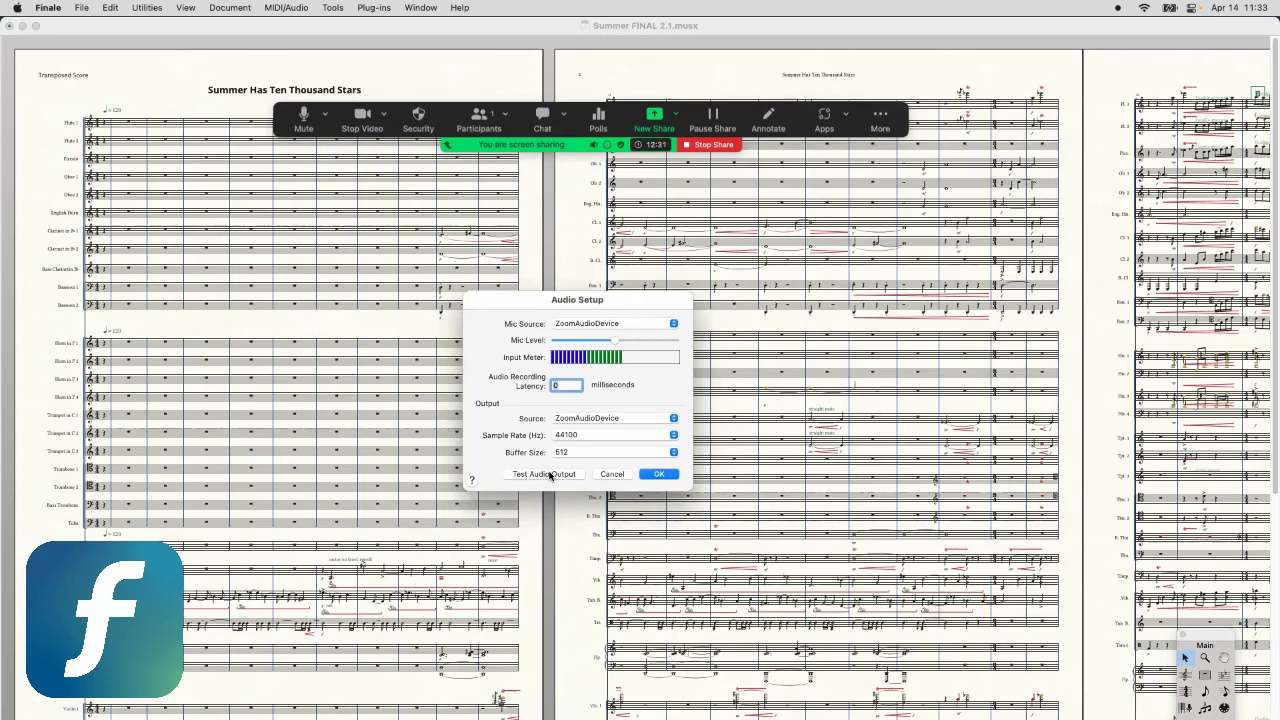
Step: Confirm Finale's Audio Setup with ZoomAudioDevice output and select the Horn 4 staff
click(660, 475)
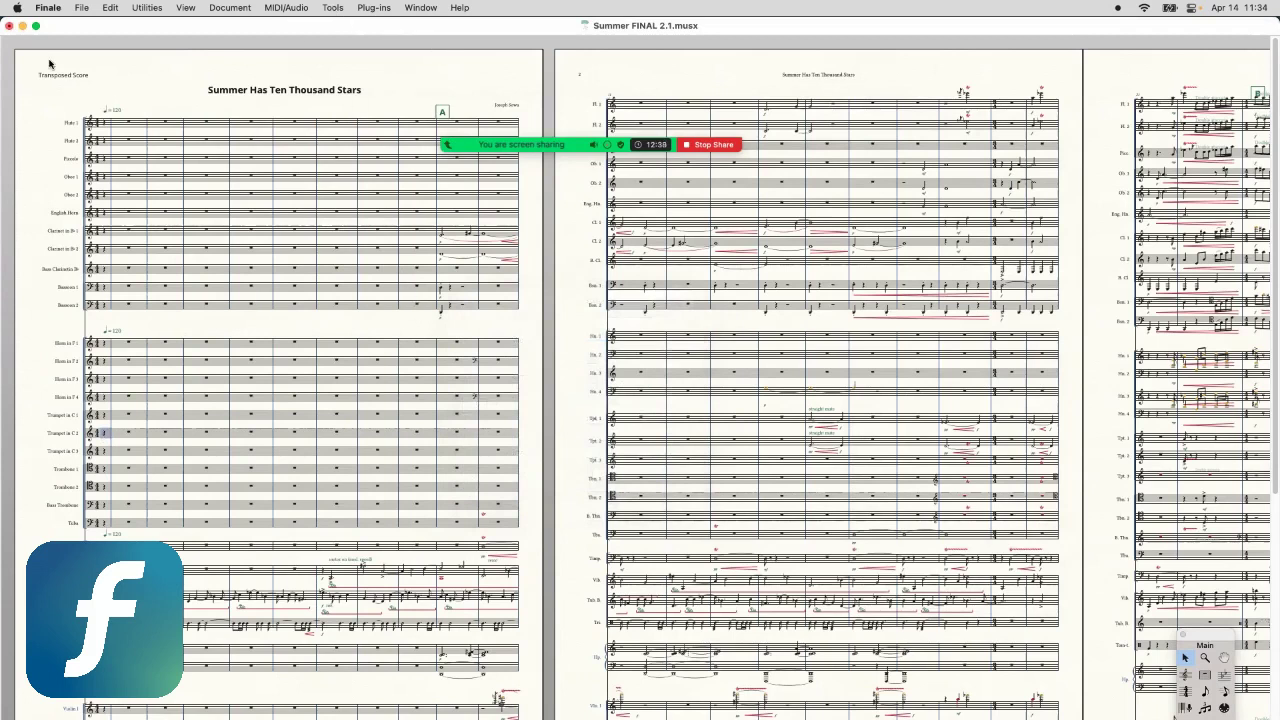
click(569, 393)
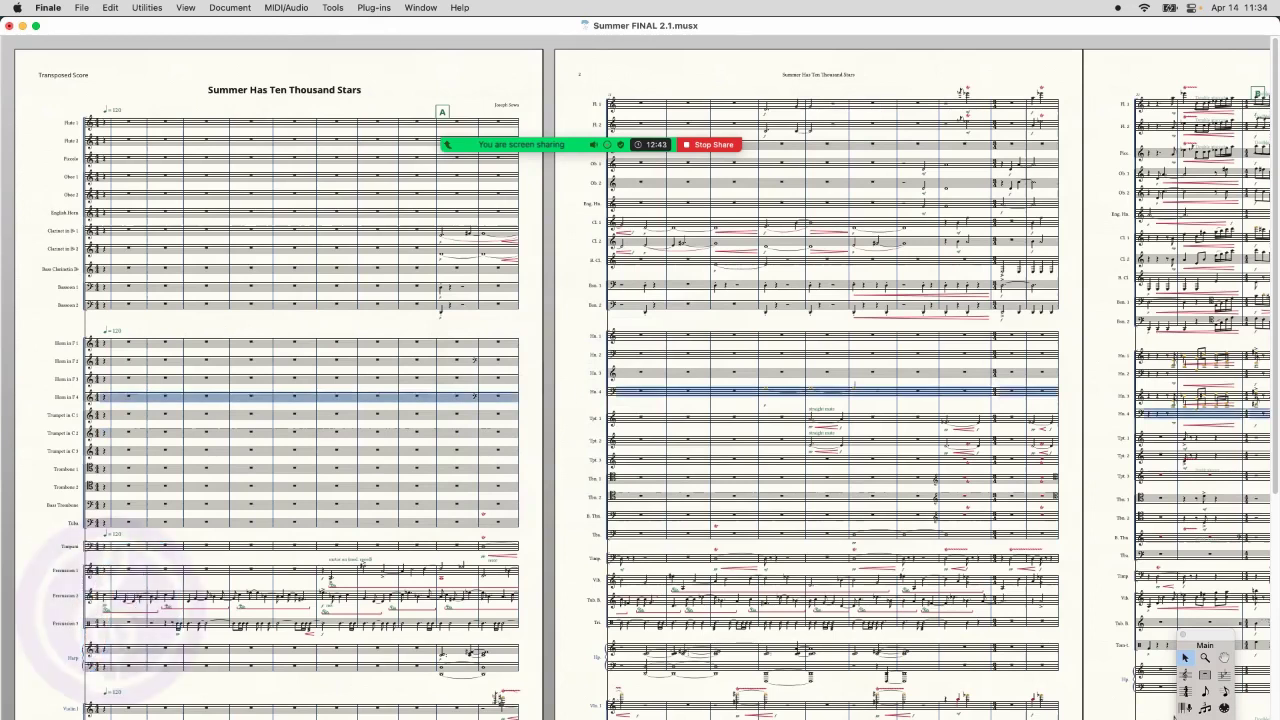
Step: Switch to Sibelius and briefly play the score from the Trumpet staves, then stop
key(super+Tab)
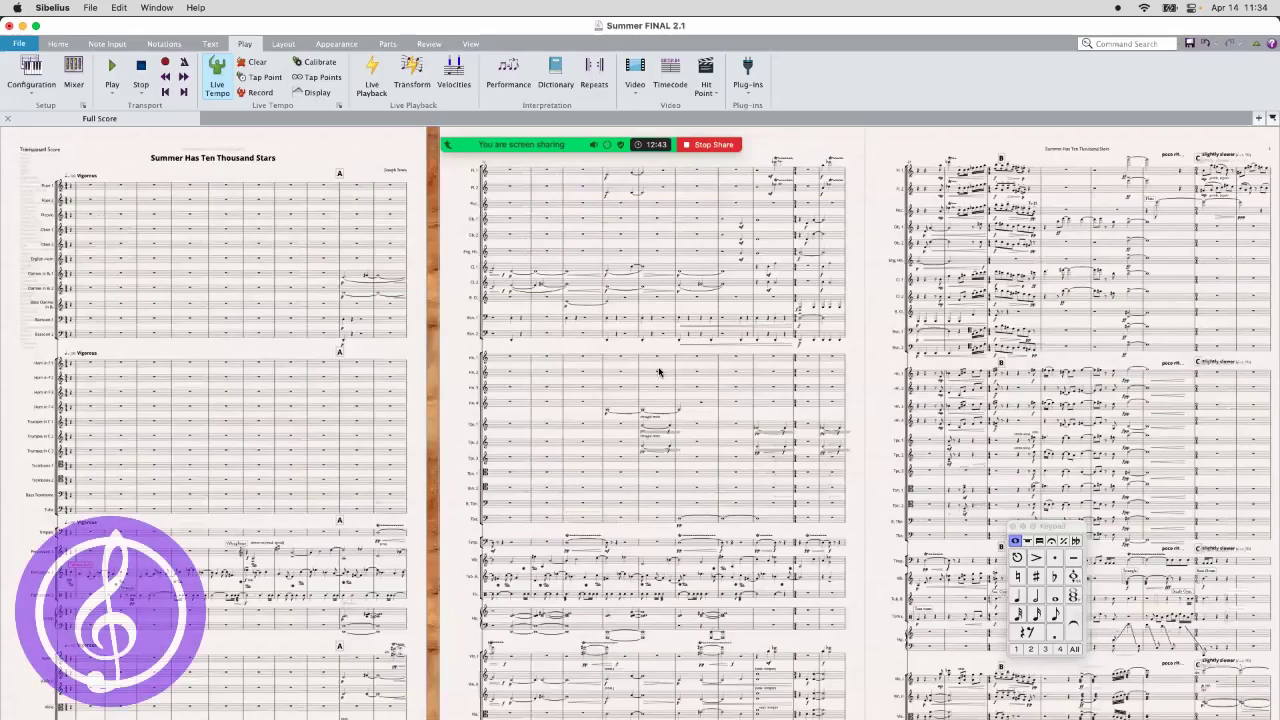
click(70, 455)
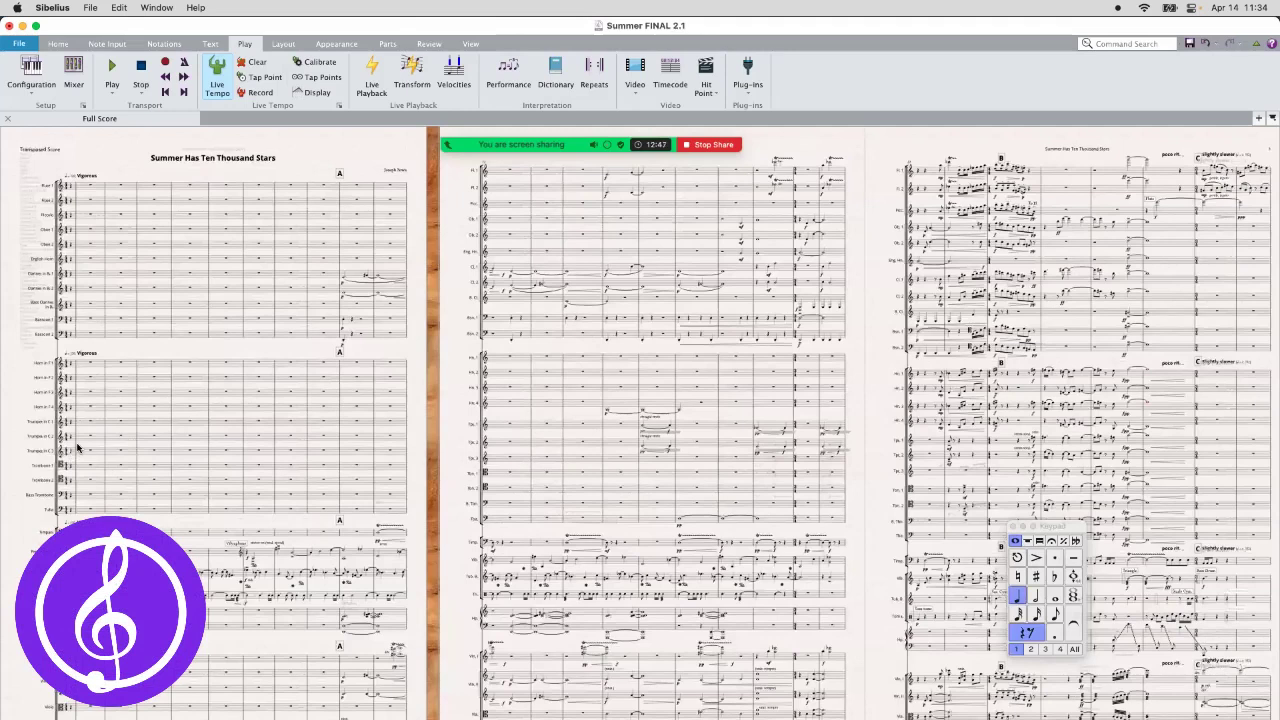
key(space)
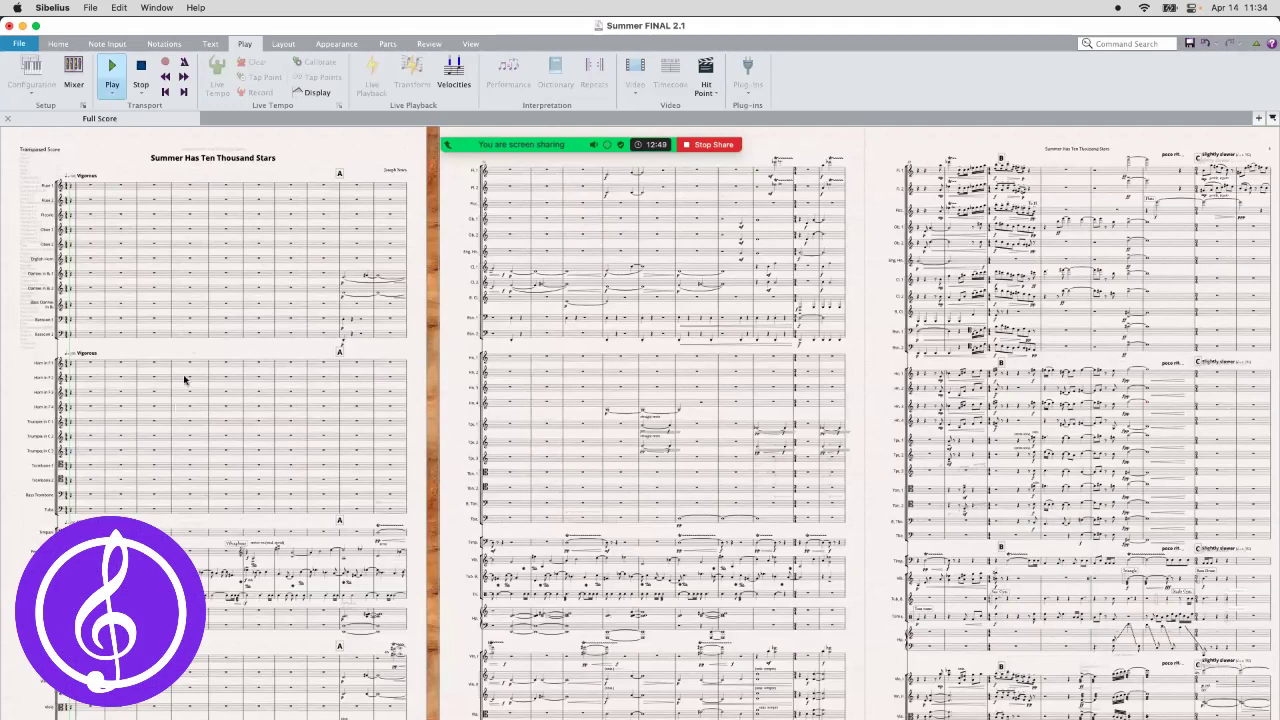
key(space)
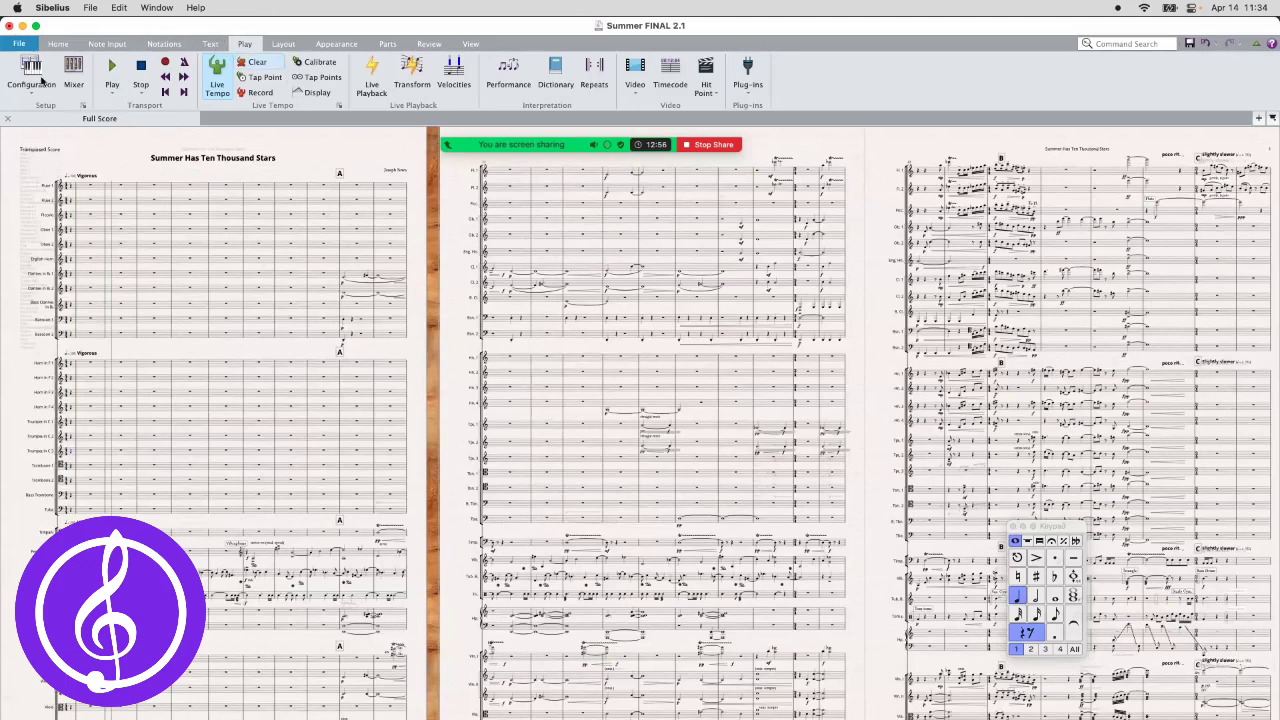
click(19, 44)
Step: Set the Sibelius audio engine interface to ZoomAudioDevice and close both playback dialogs
click(249, 42)
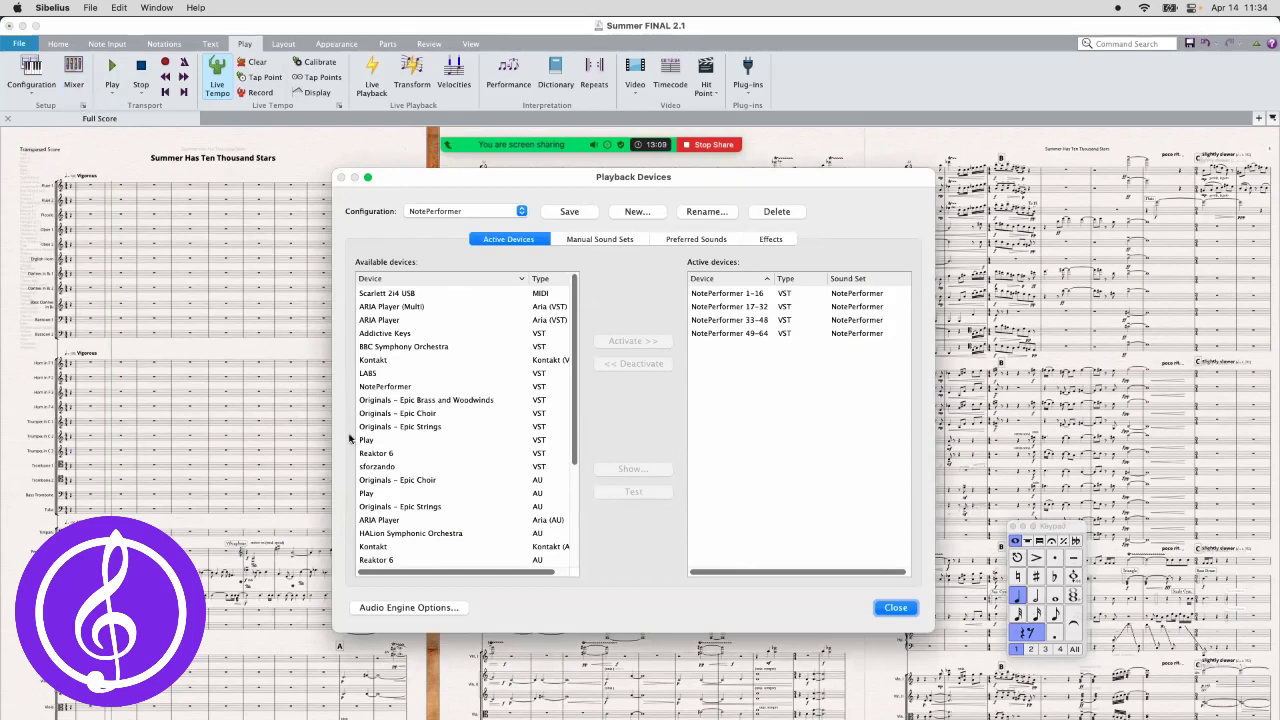
click(417, 608)
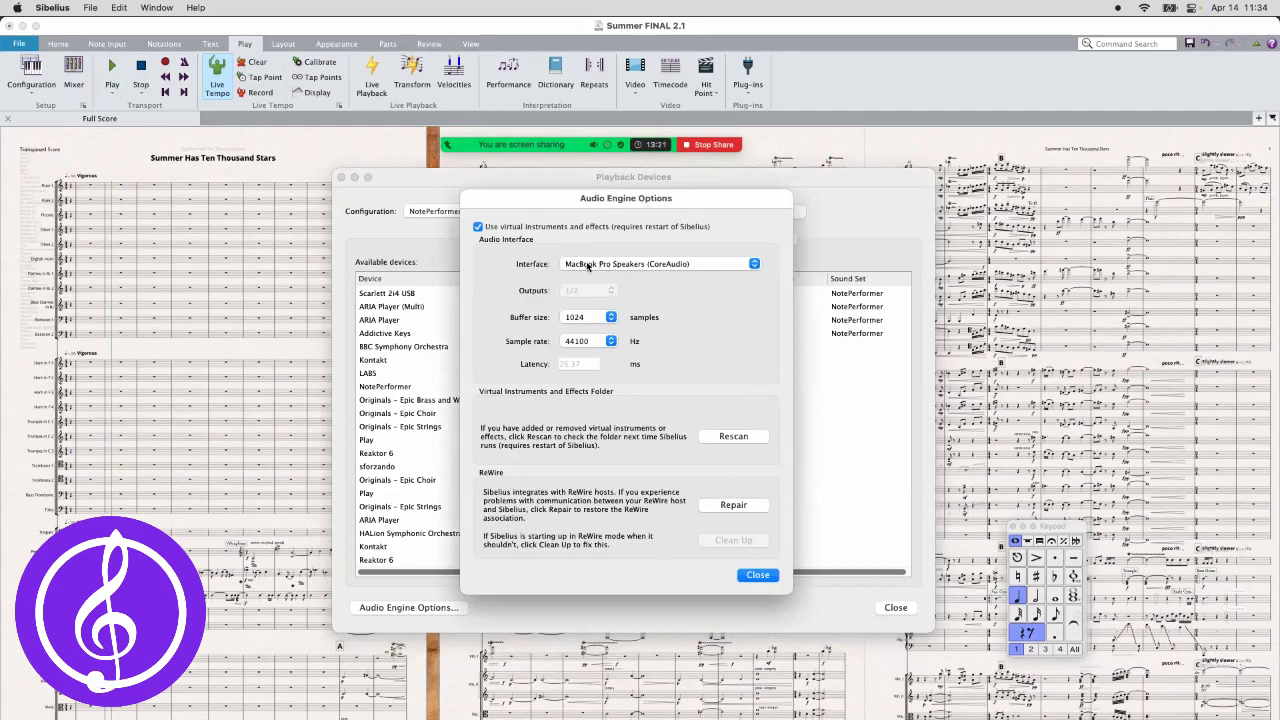
click(617, 266)
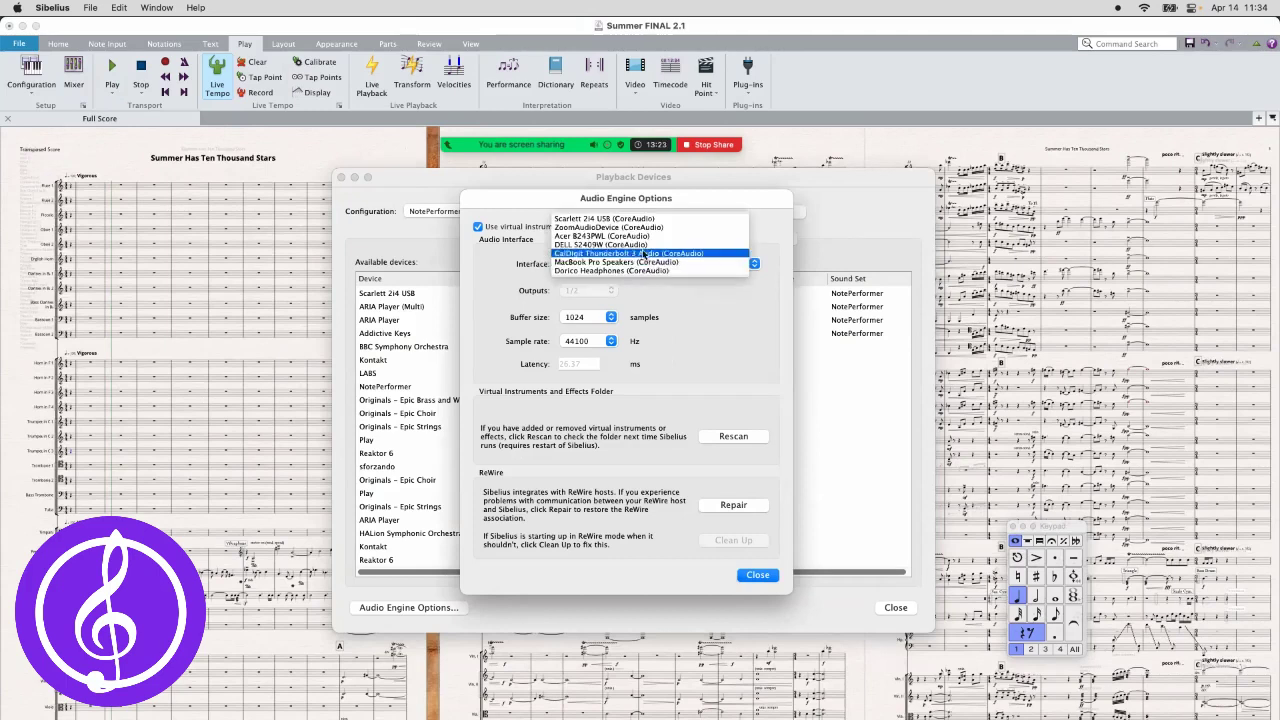
click(675, 230)
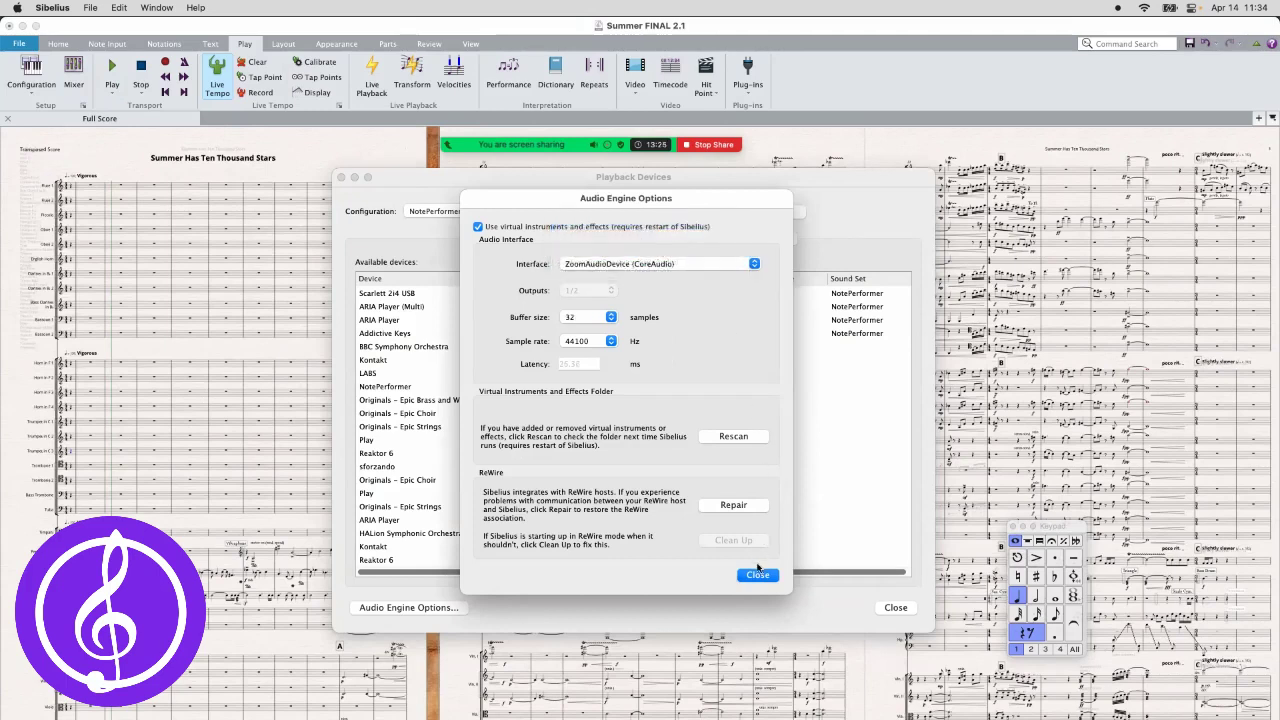
click(757, 572)
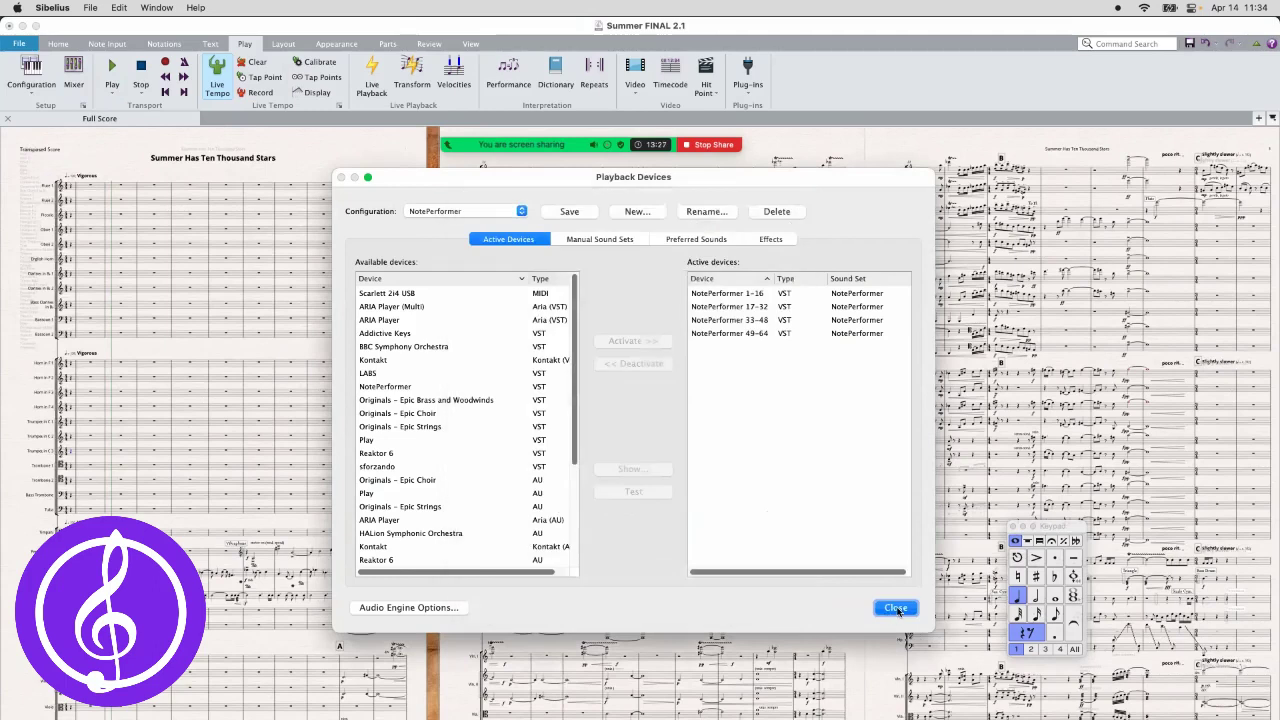
click(896, 608)
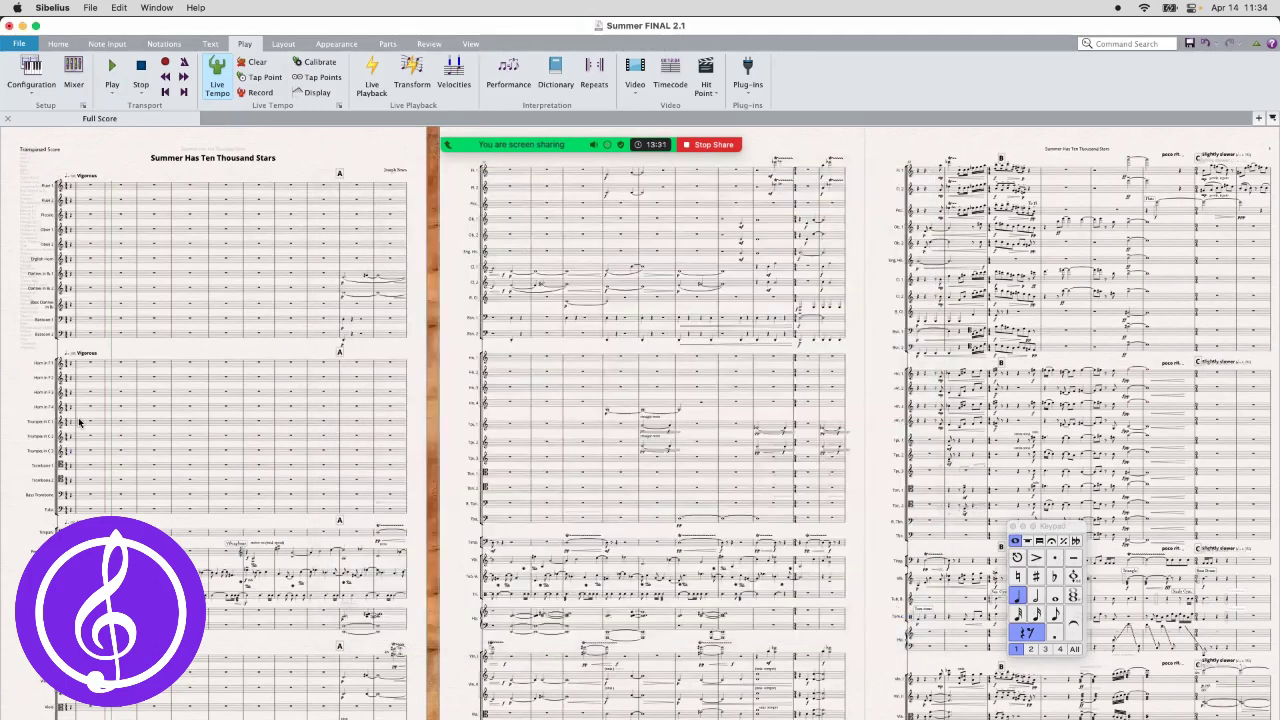
key(space)
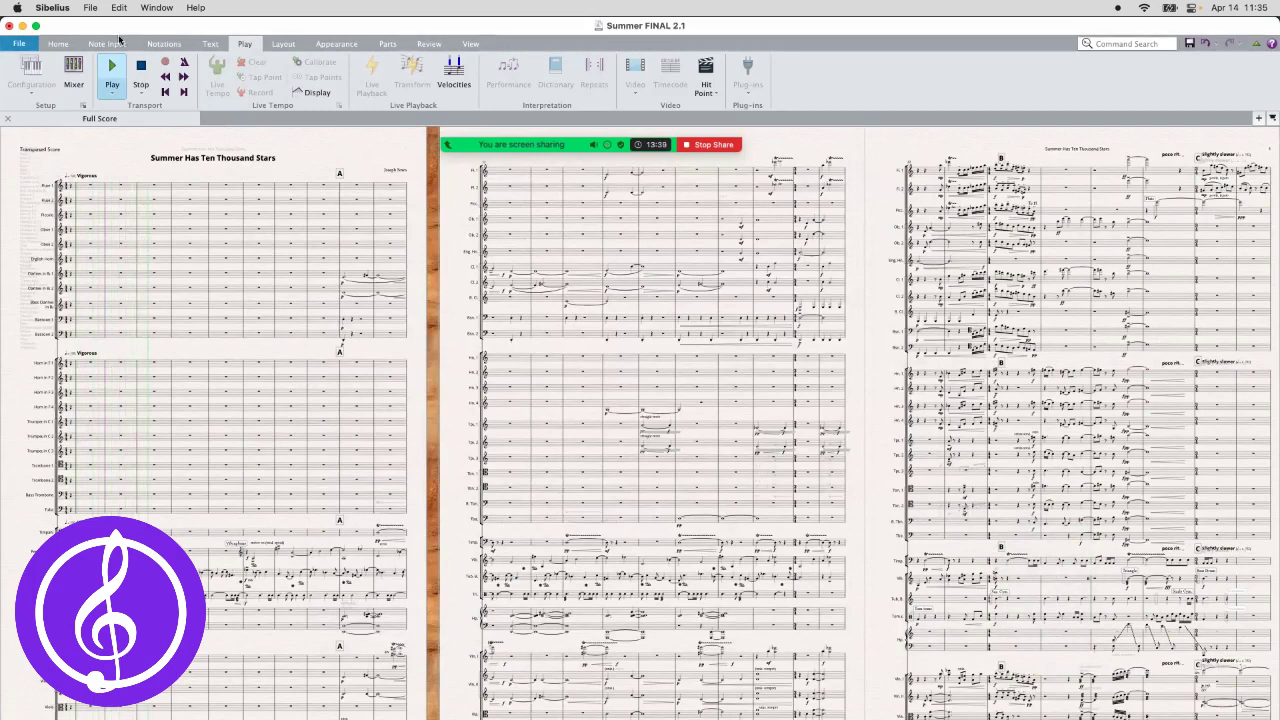
click(141, 66)
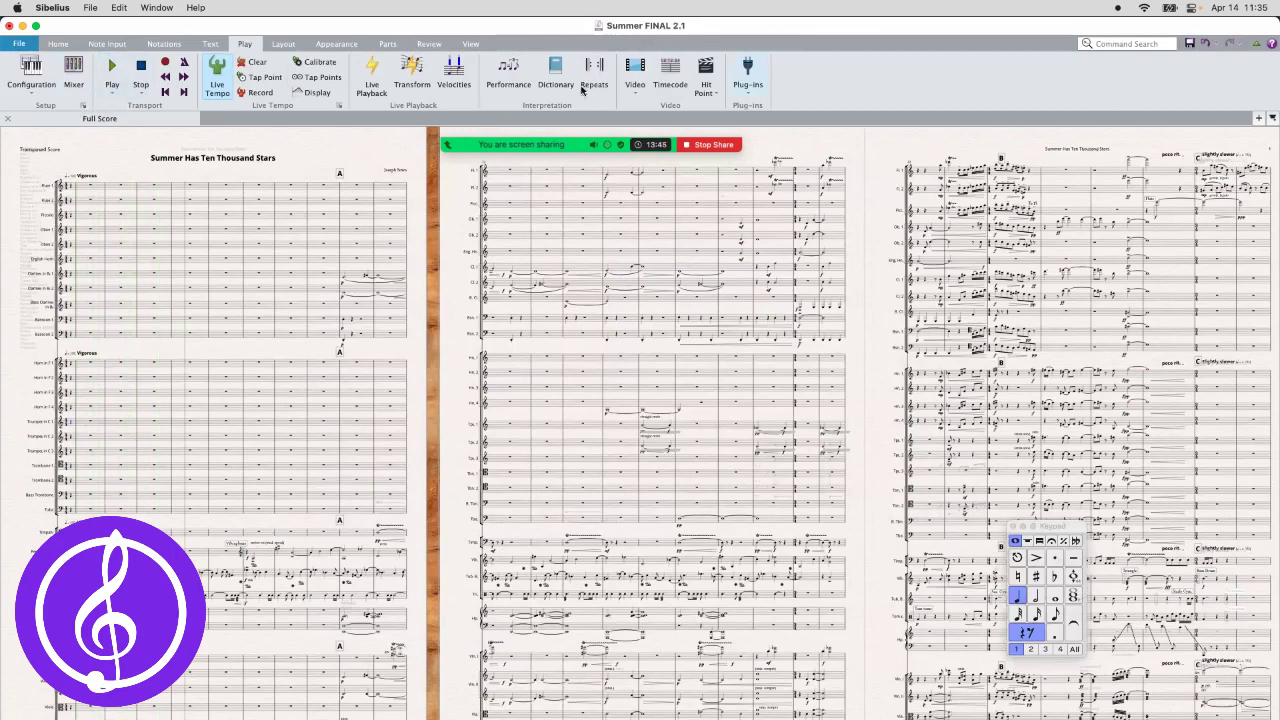
click(83, 105)
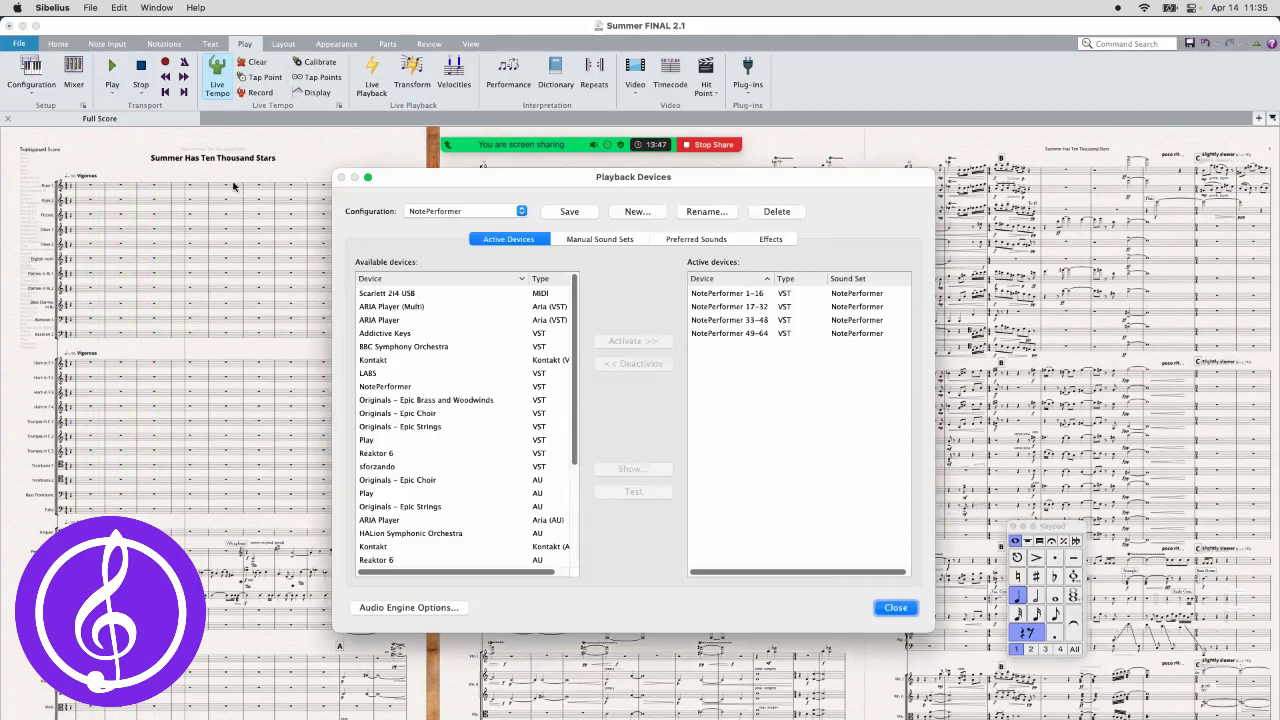
click(897, 608)
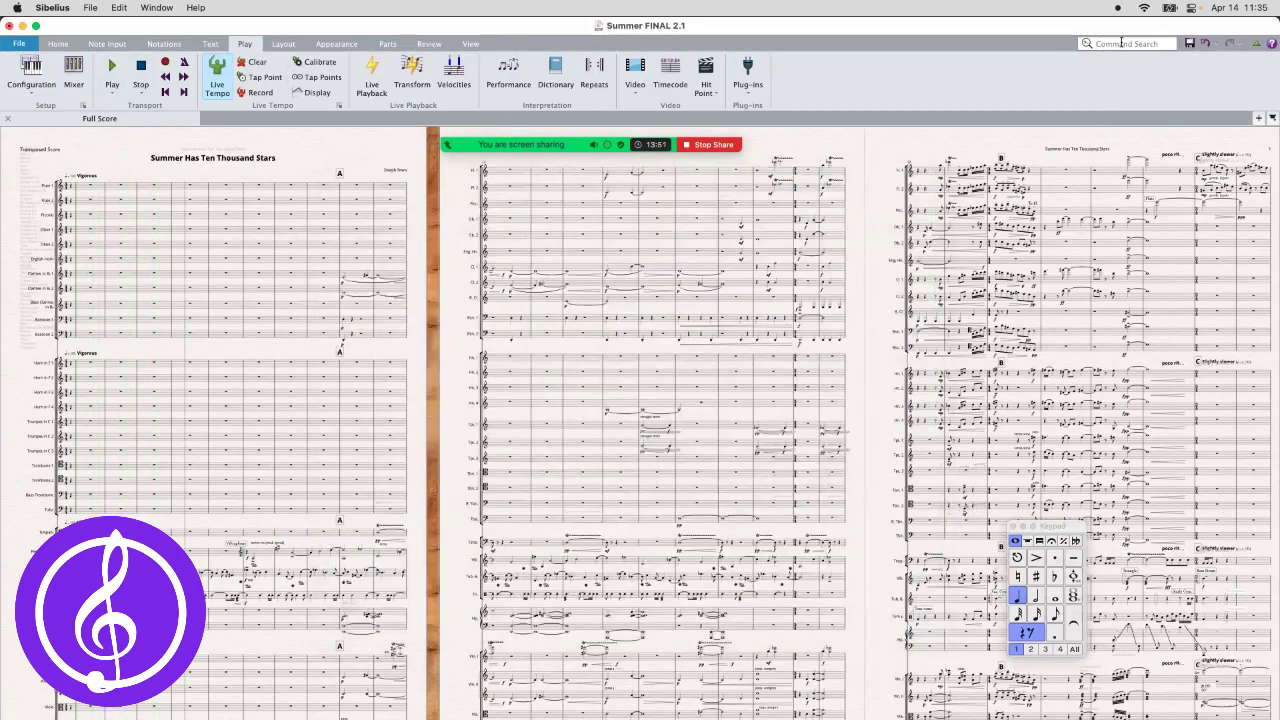
text(playback)
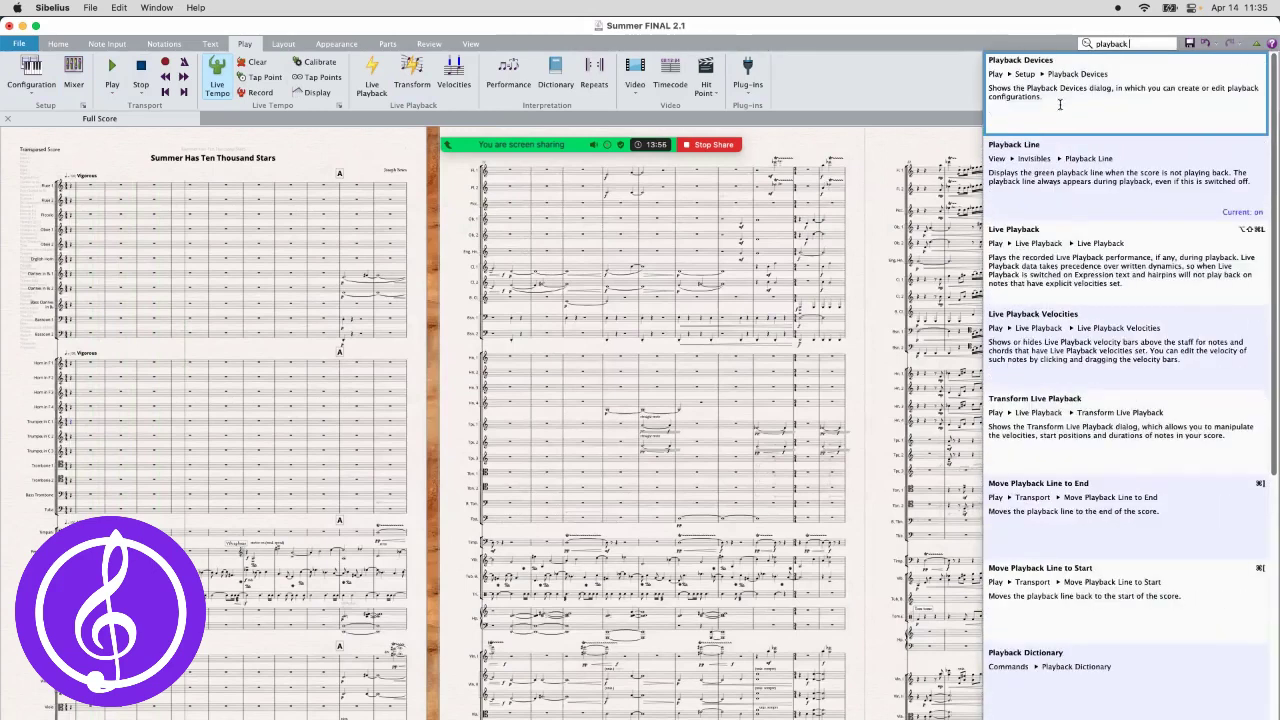
click(1060, 104)
click(396, 607)
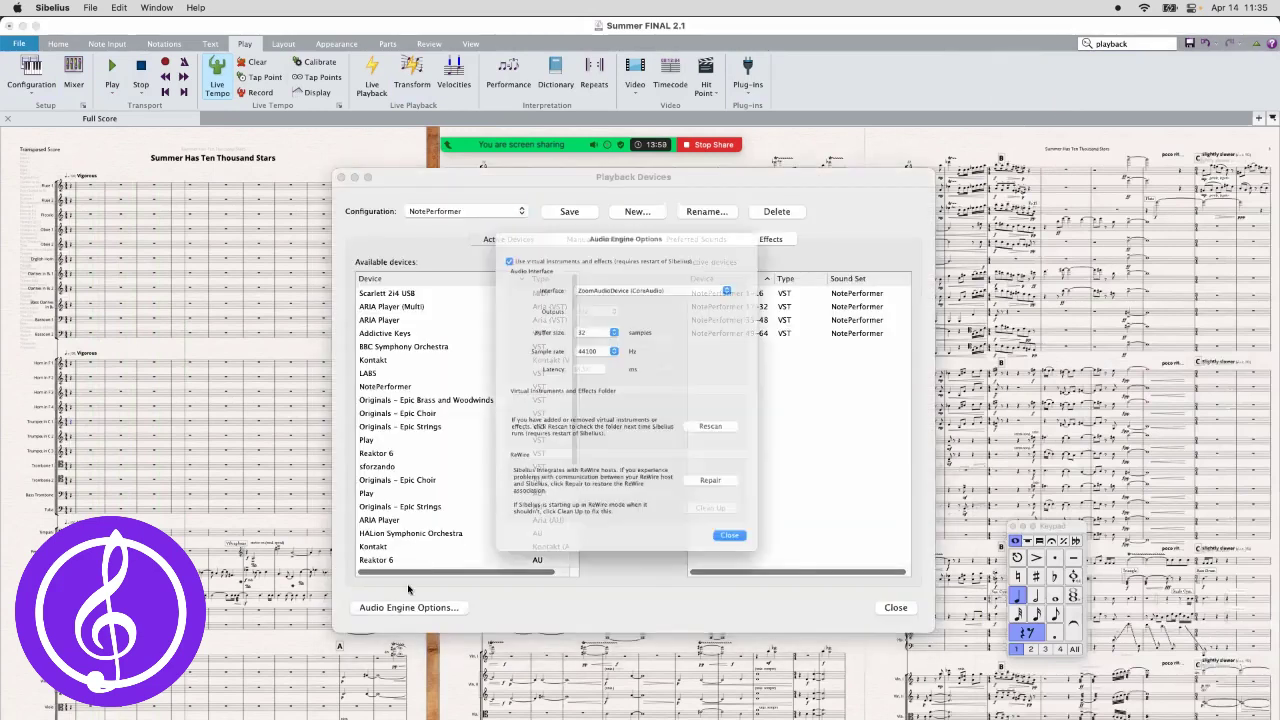
click(757, 576)
click(895, 607)
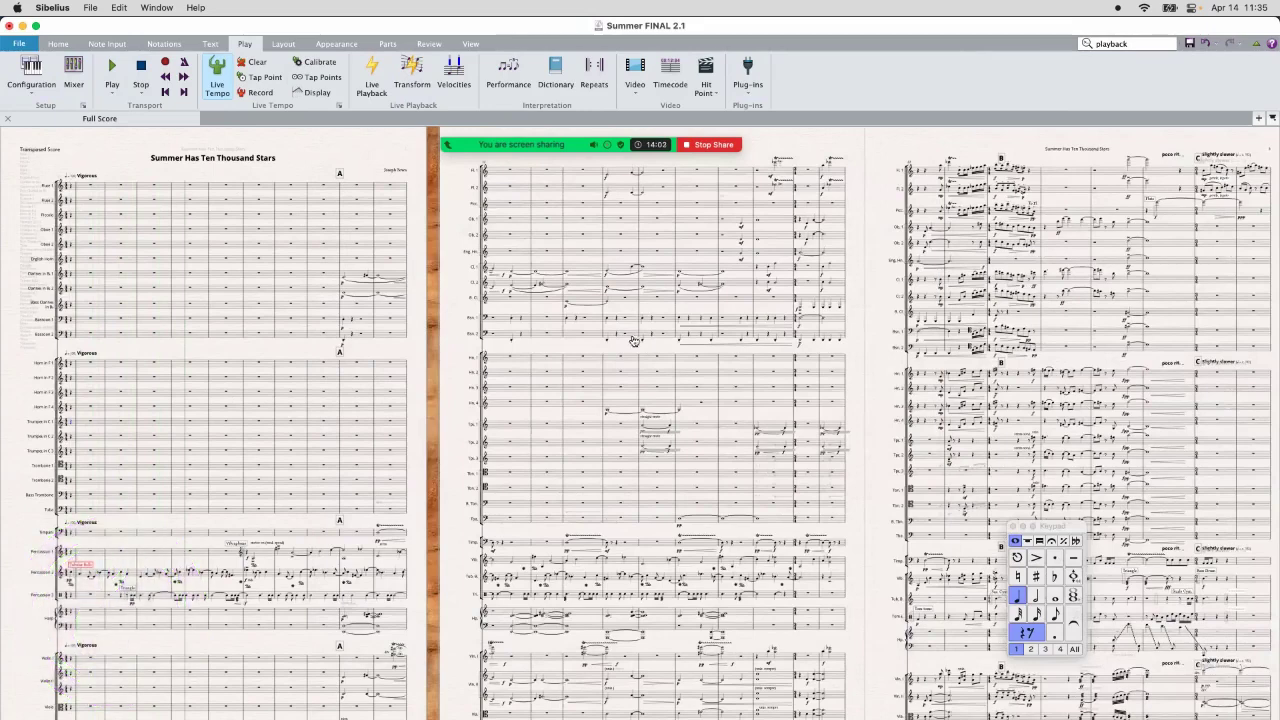
Step: In Dorico, check the Device Setup driver list, leaving Built-in Audio at 44100 Hz
key(super+Tab)
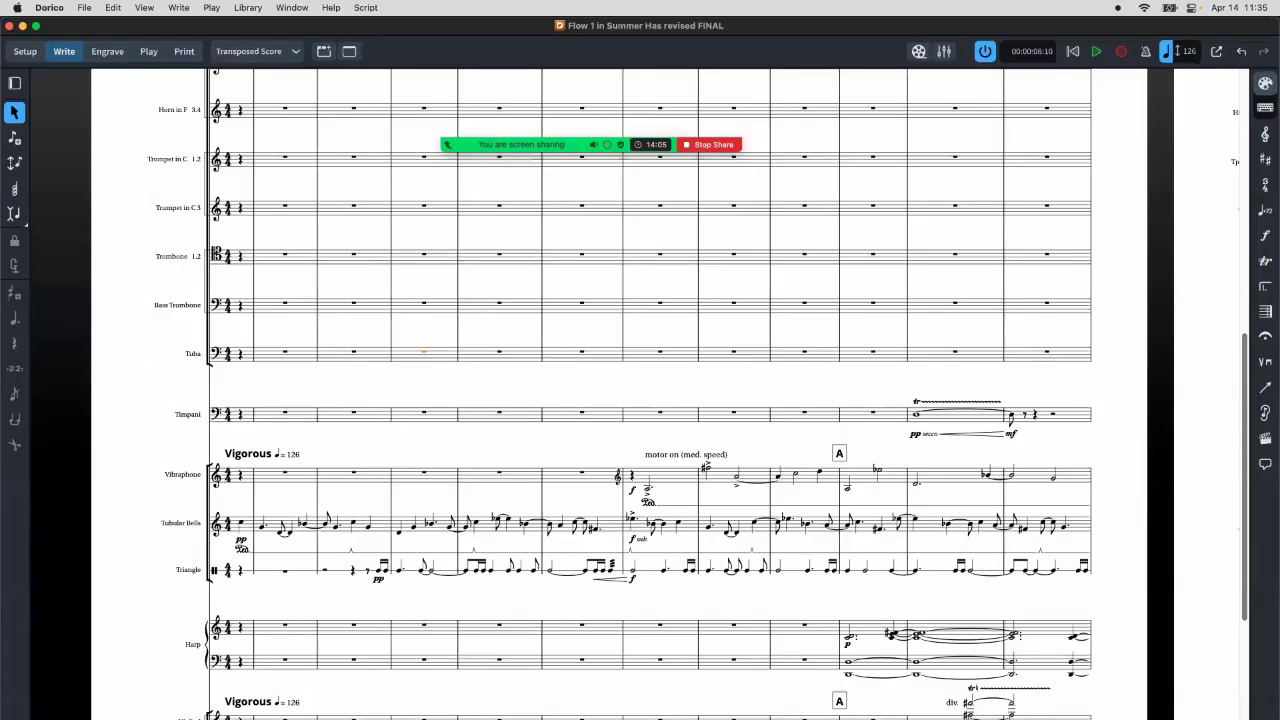
click(240, 419)
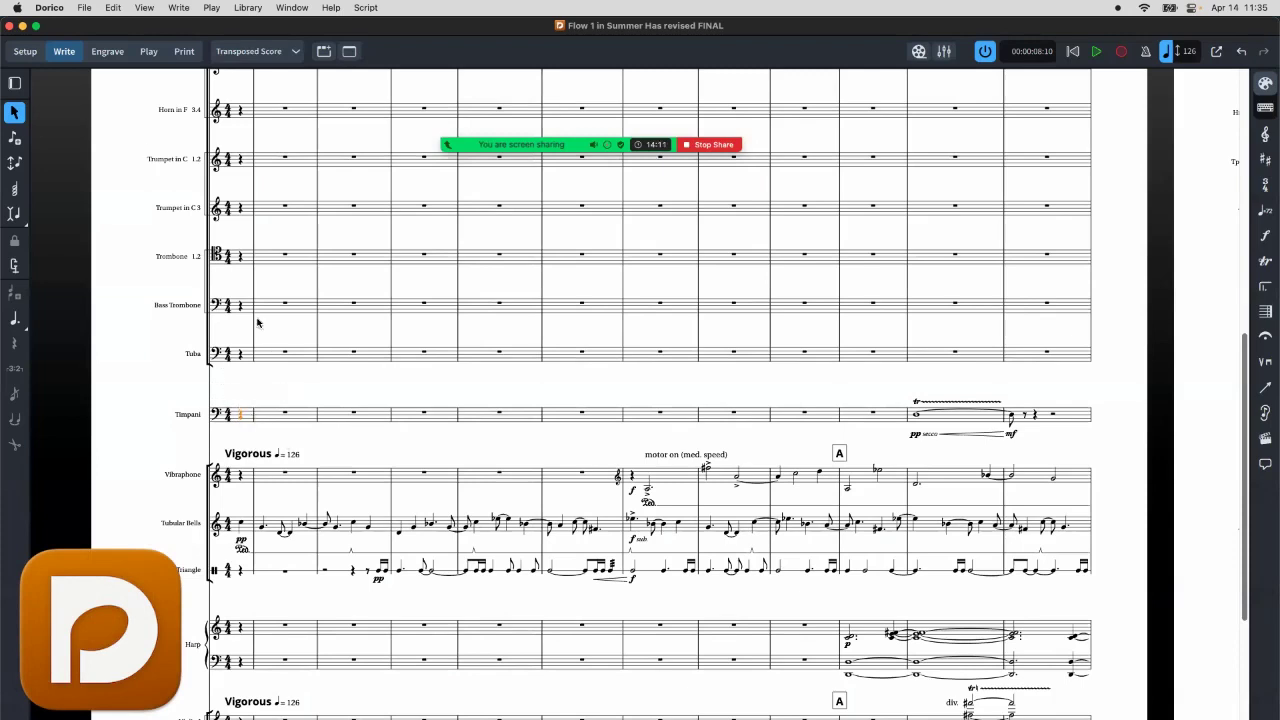
click(116, 8)
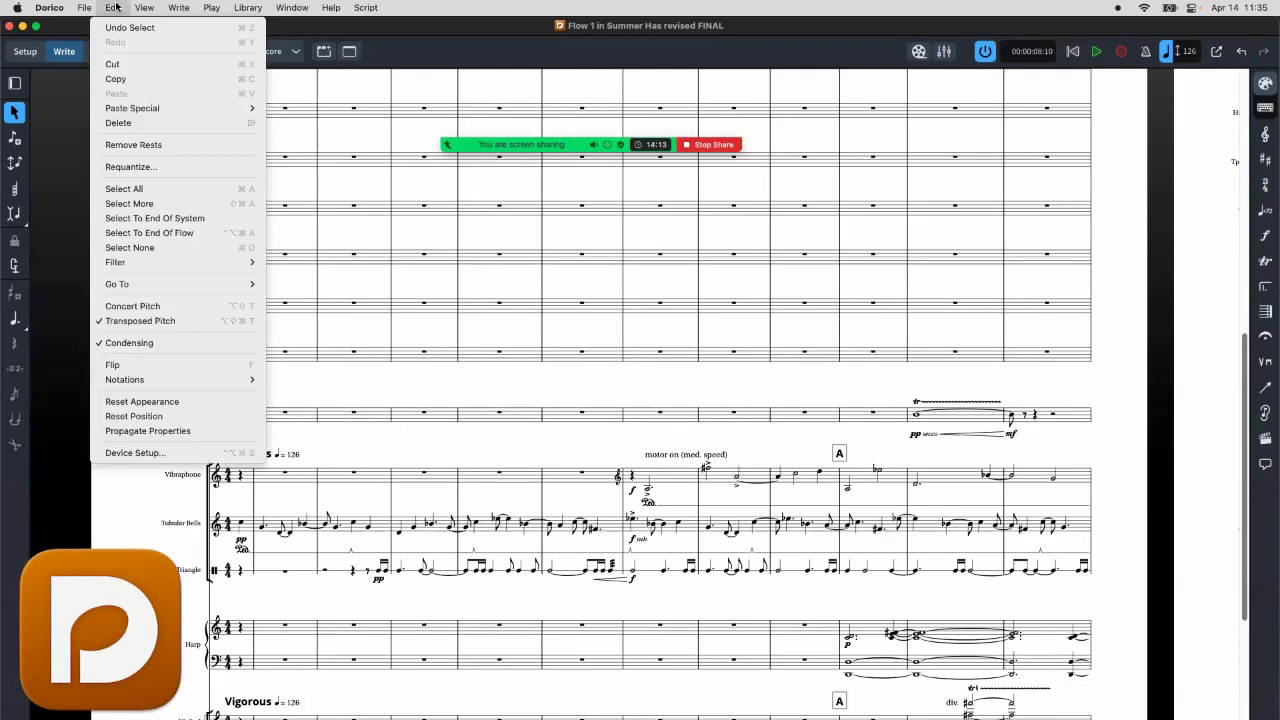
click(161, 455)
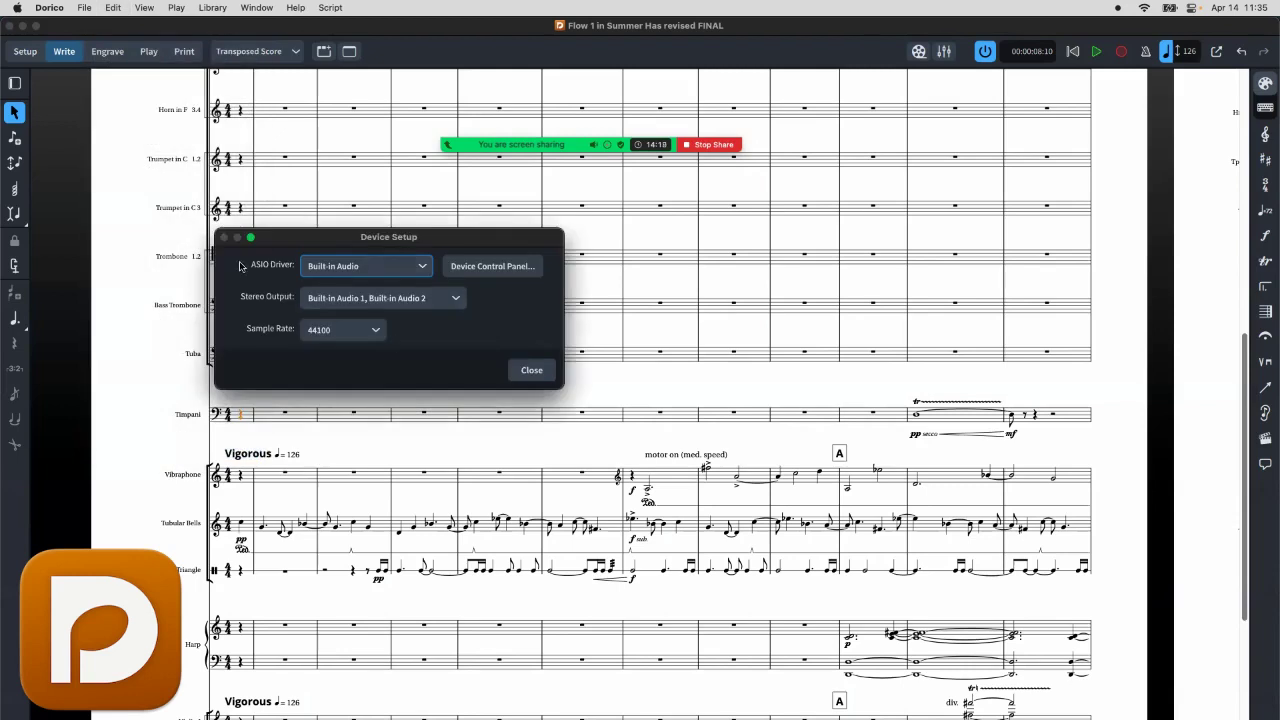
click(375, 268)
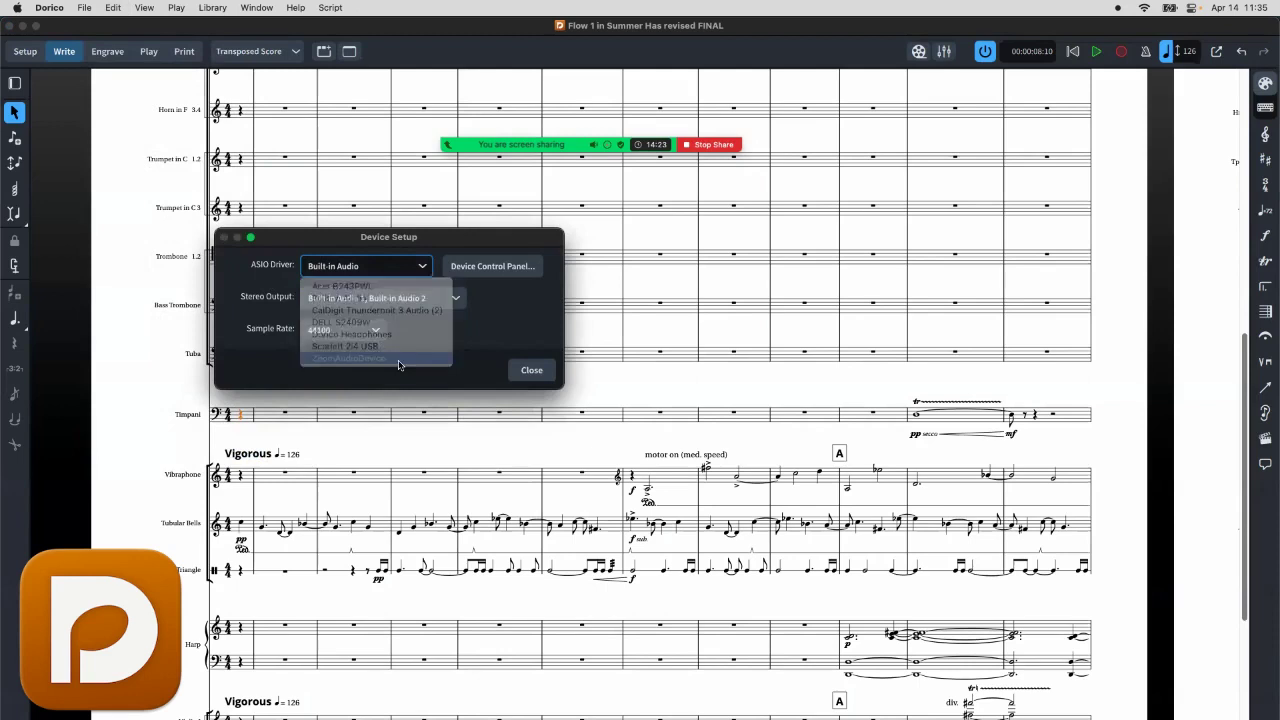
Step: Close Device Setup and play the Dorico score to 00:00:16:13, then stop
click(532, 371)
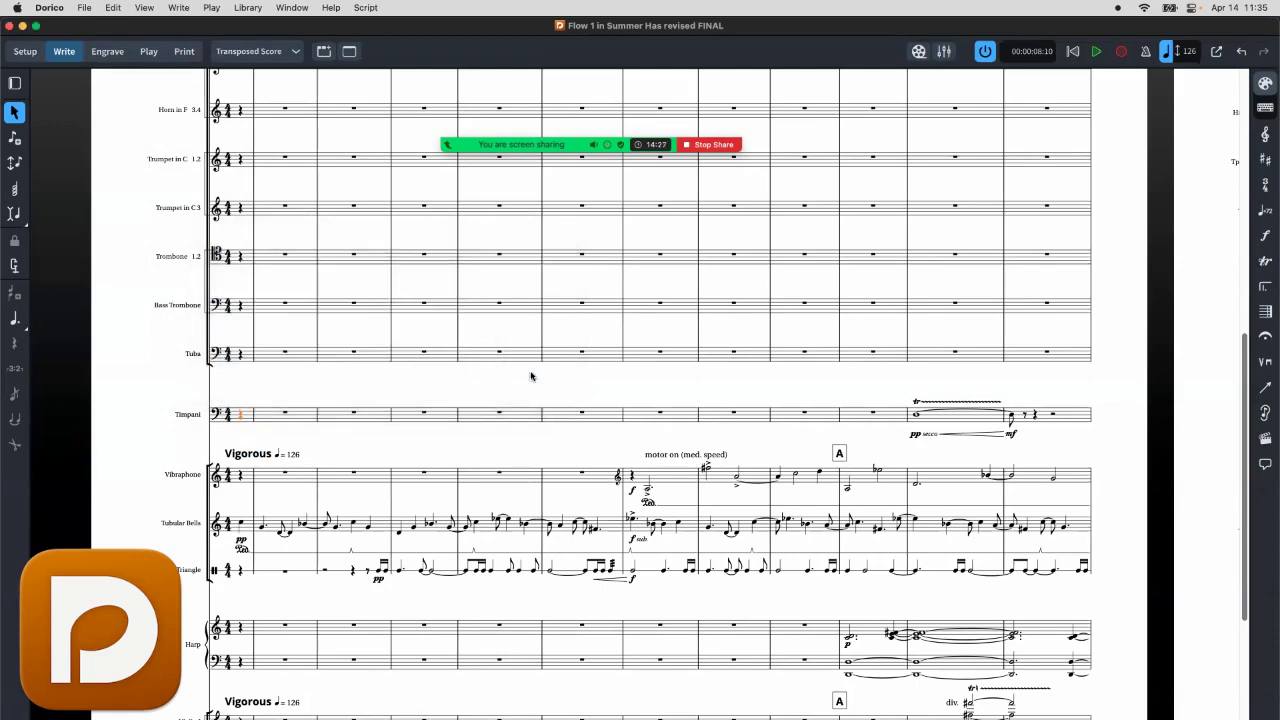
click(241, 476)
key(Escape)
key(space)
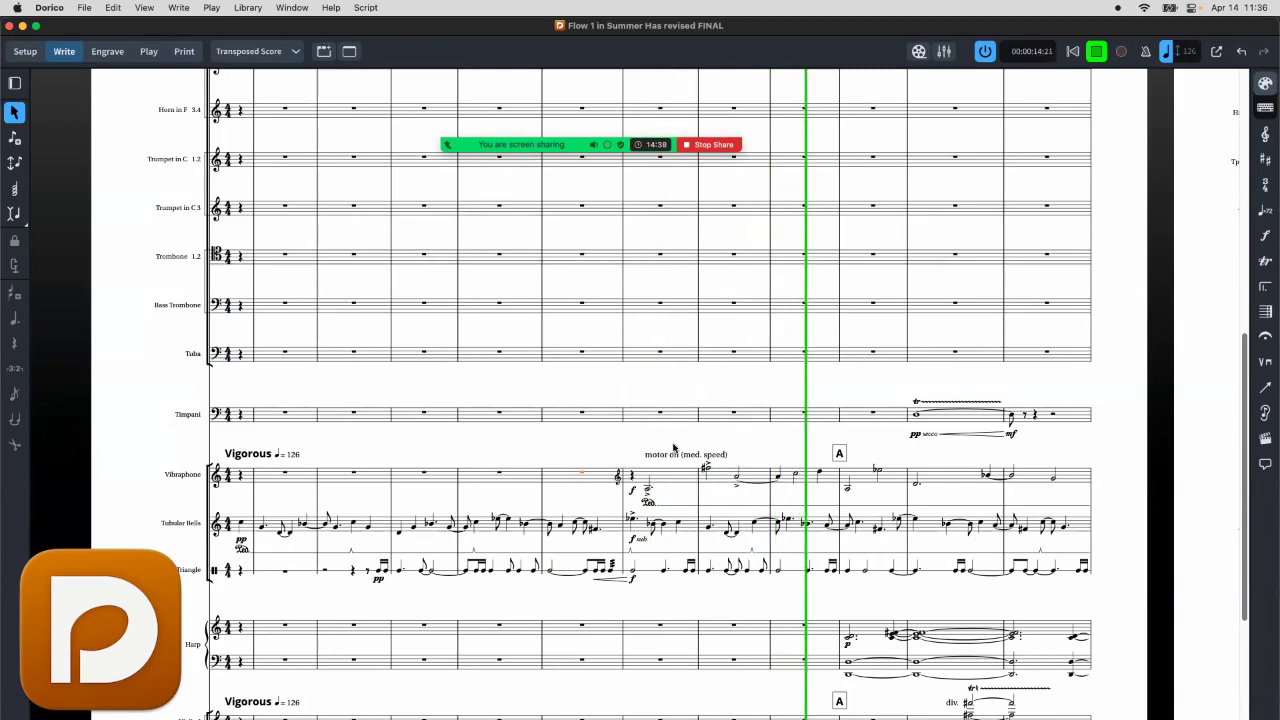
key(space)
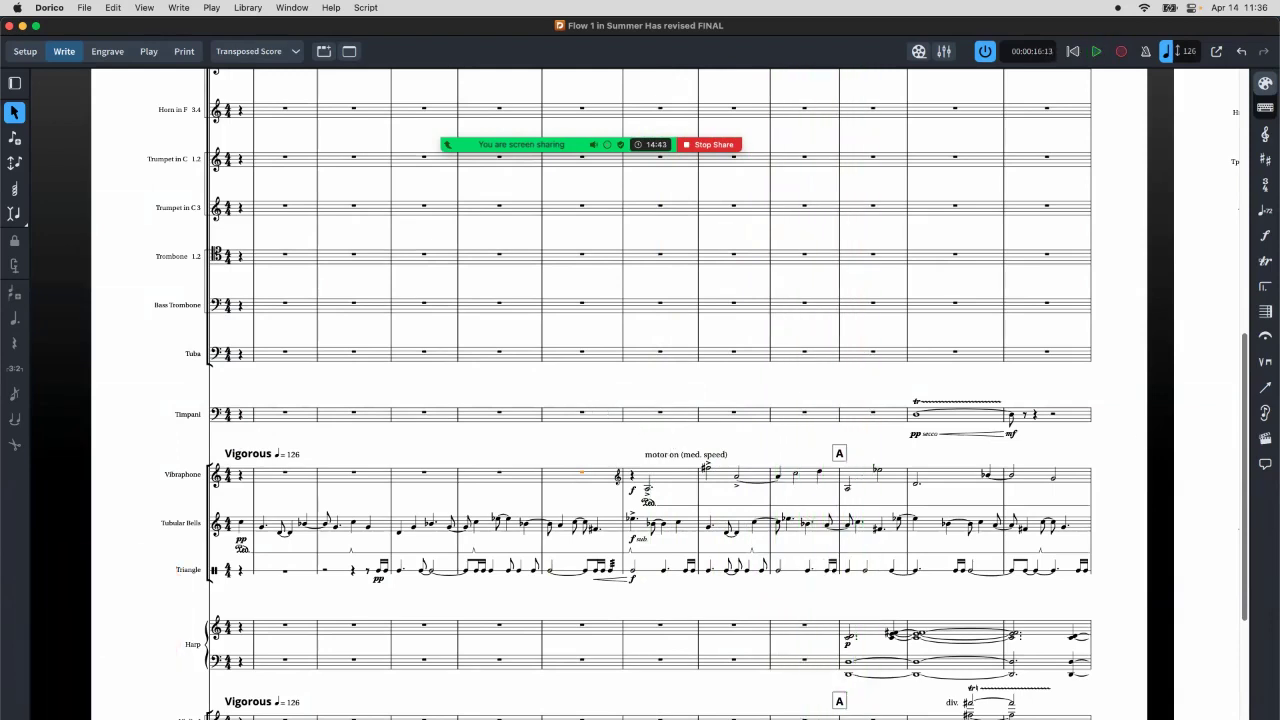
Step: In MuseScore, set the I/O audio device preference to ZoomAudioDevice and apply it
key(super+Tab)
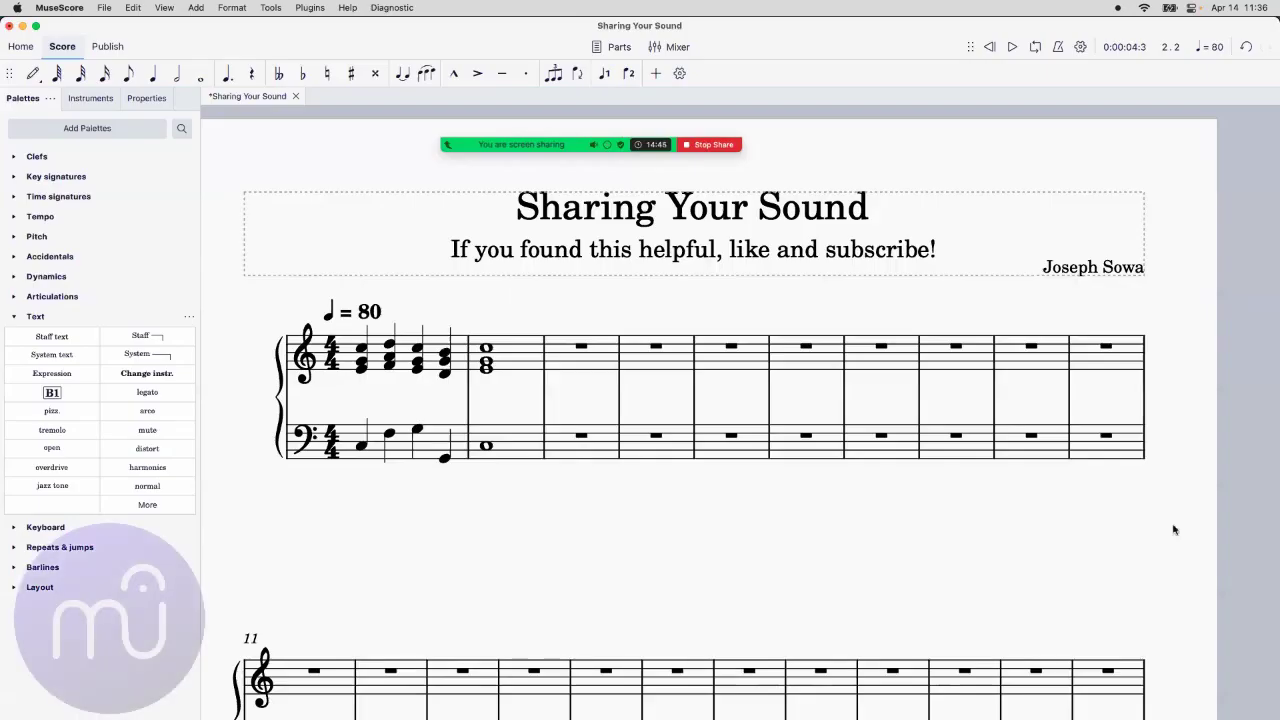
click(105, 8)
mouse_move(70, 10)
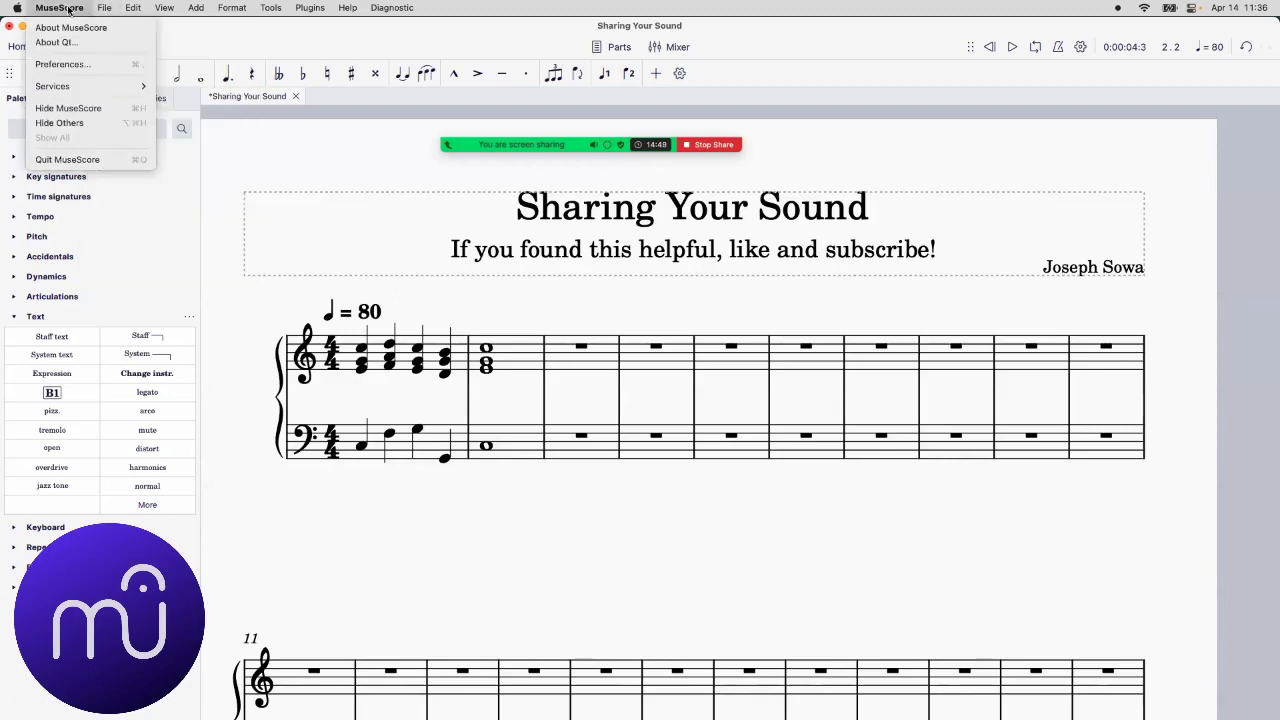
click(95, 66)
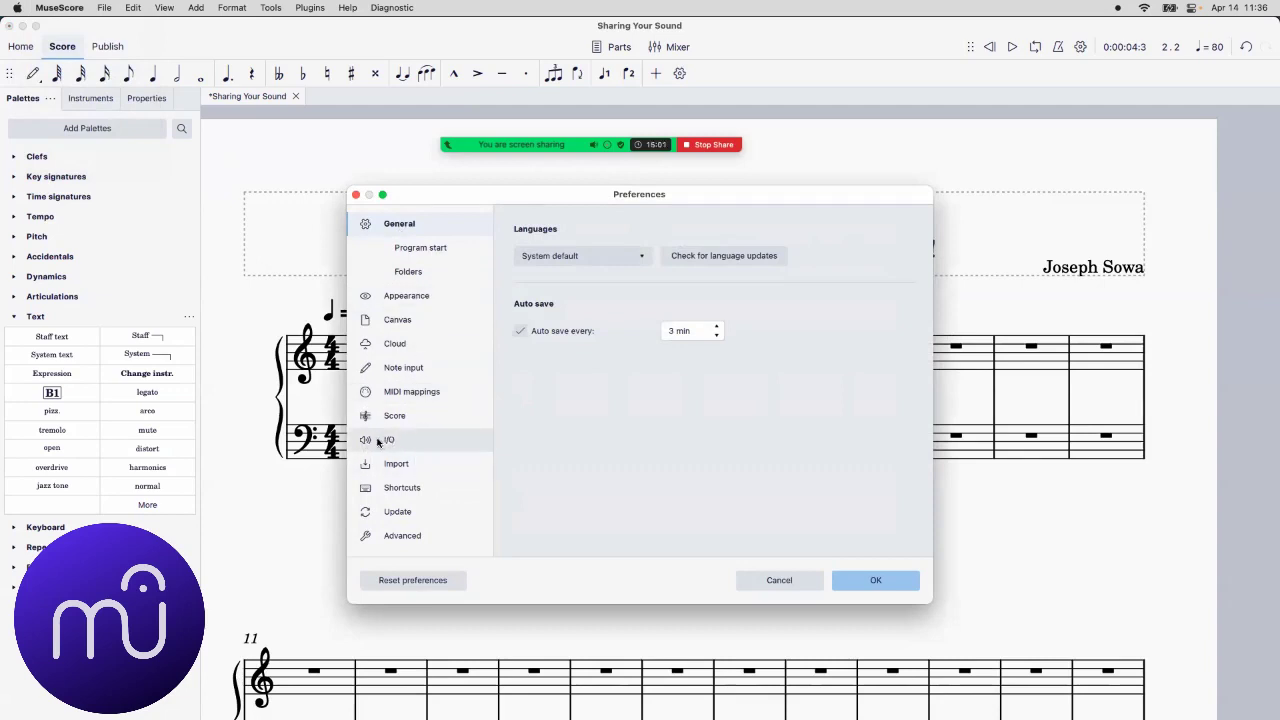
click(385, 441)
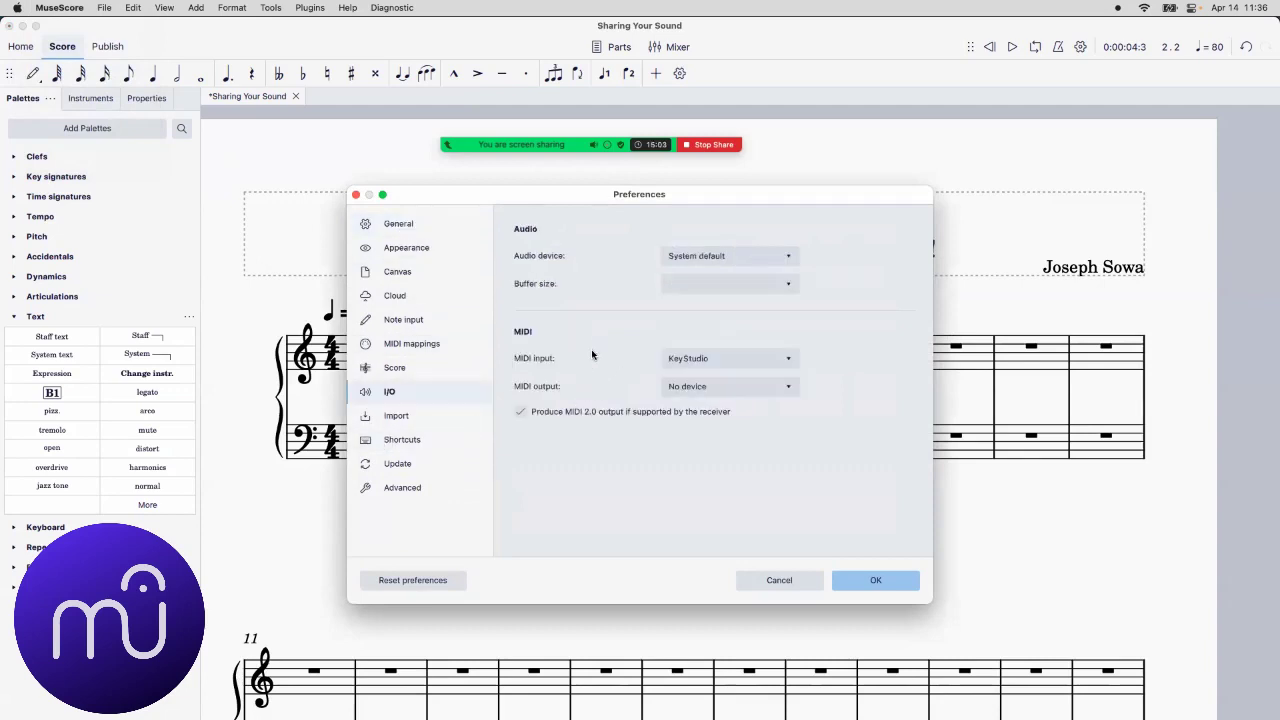
click(704, 261)
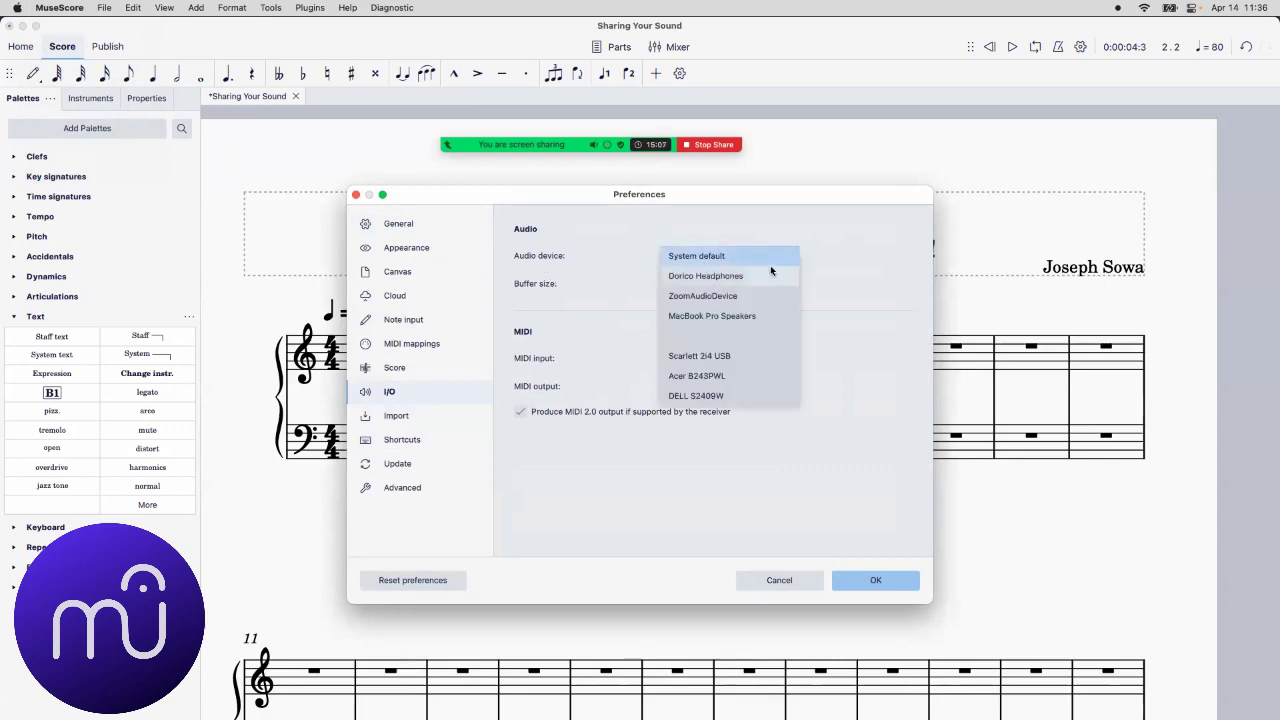
click(696, 299)
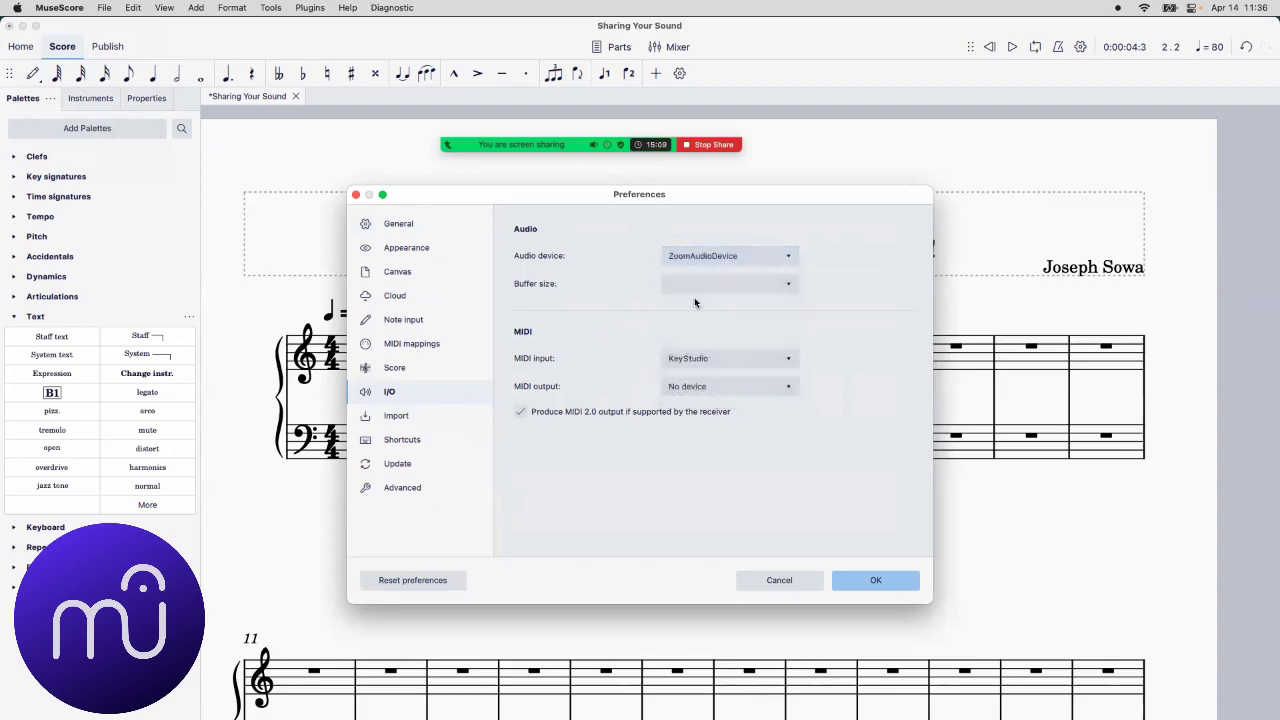
click(860, 578)
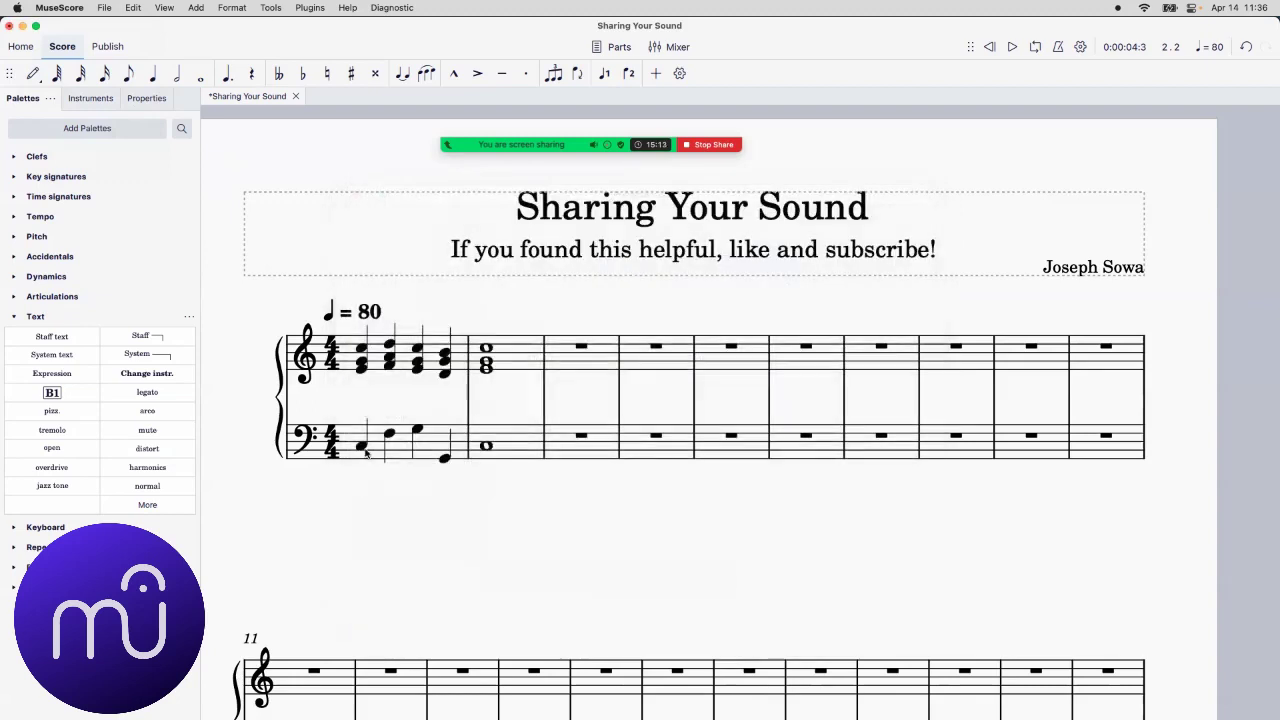
Step: Play the MuseScore score from the first bass note to 0:00:05:3, then stop
click(364, 451)
key(space)
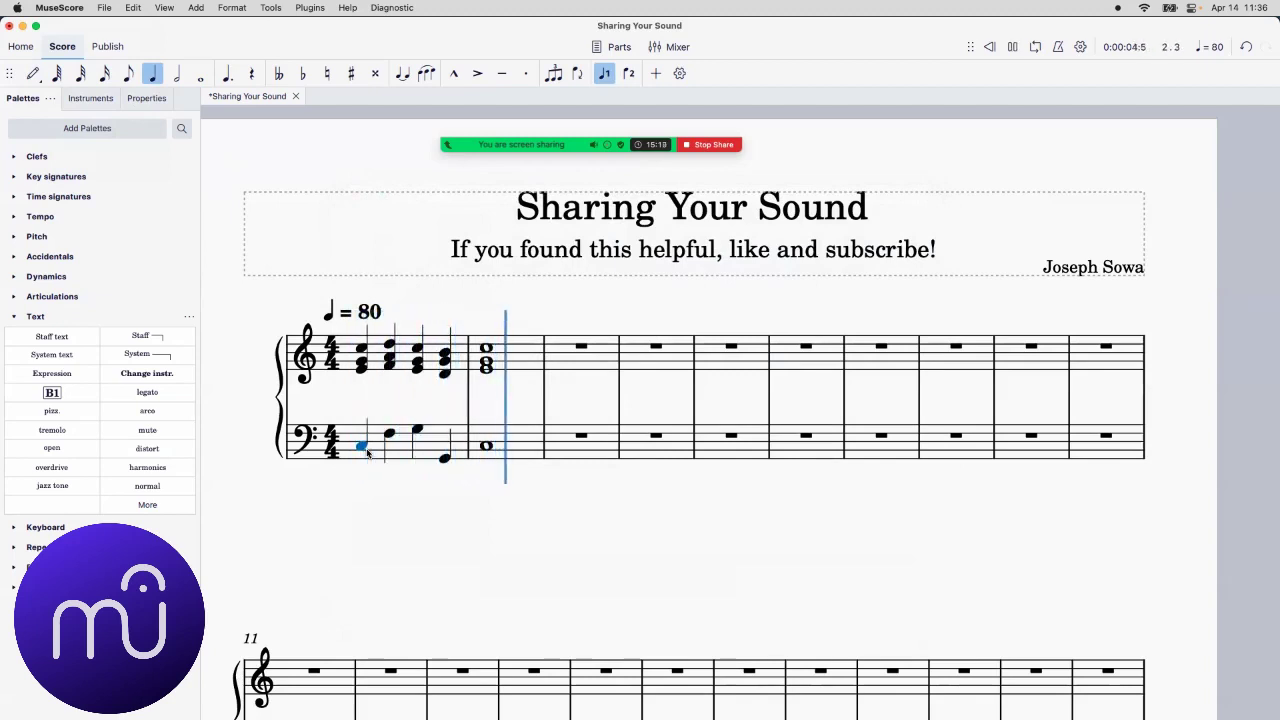
key(space)
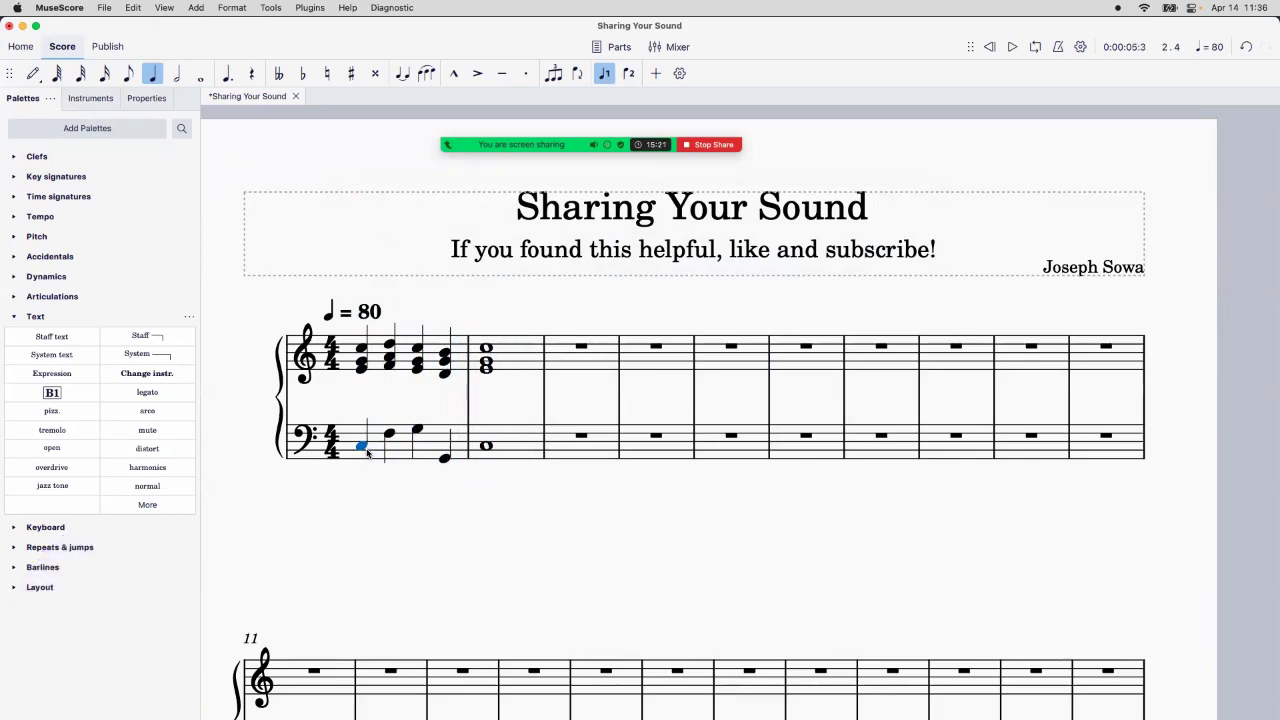
Step: Circle "like and subscribe!" in the subtitle with an orange Zoom annotation
mouse_move(672, 151)
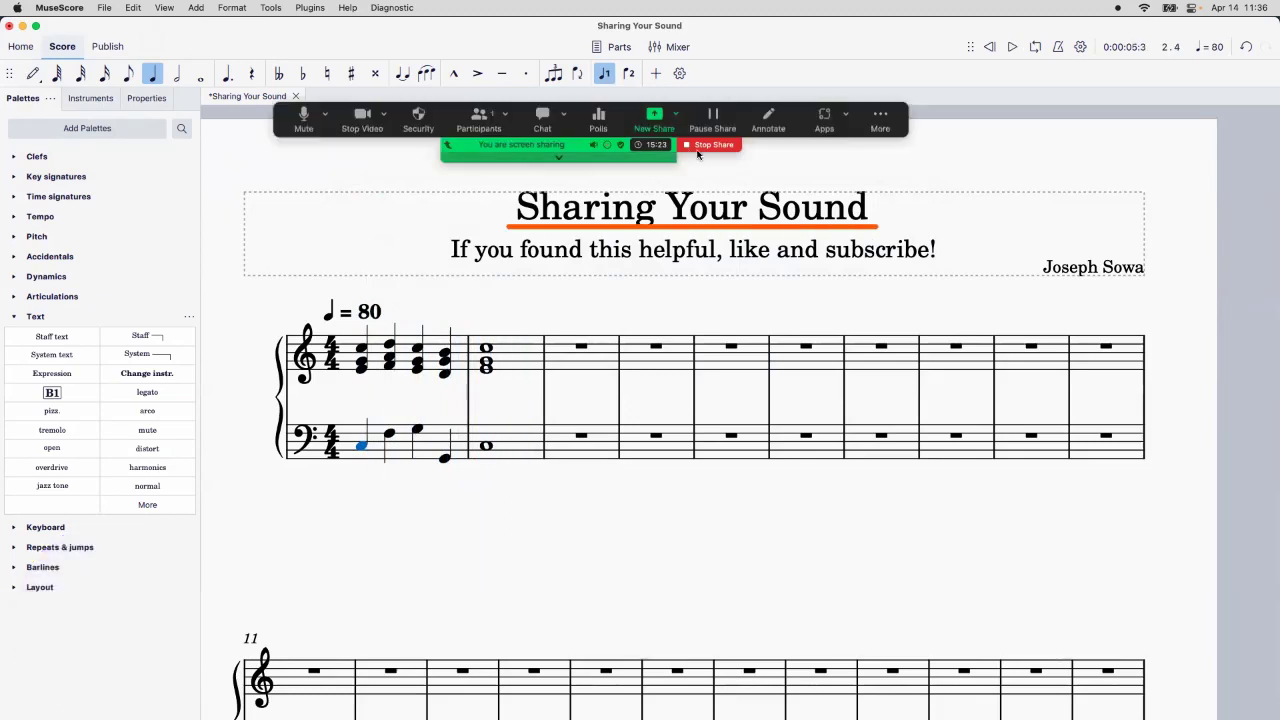
click(783, 118)
mouse_move(742, 286)
mouse_down()
mouse_move(821, 294)
mouse_move(972, 243)
mouse_move(838, 313)
mouse_move(914, 285)
mouse_up()
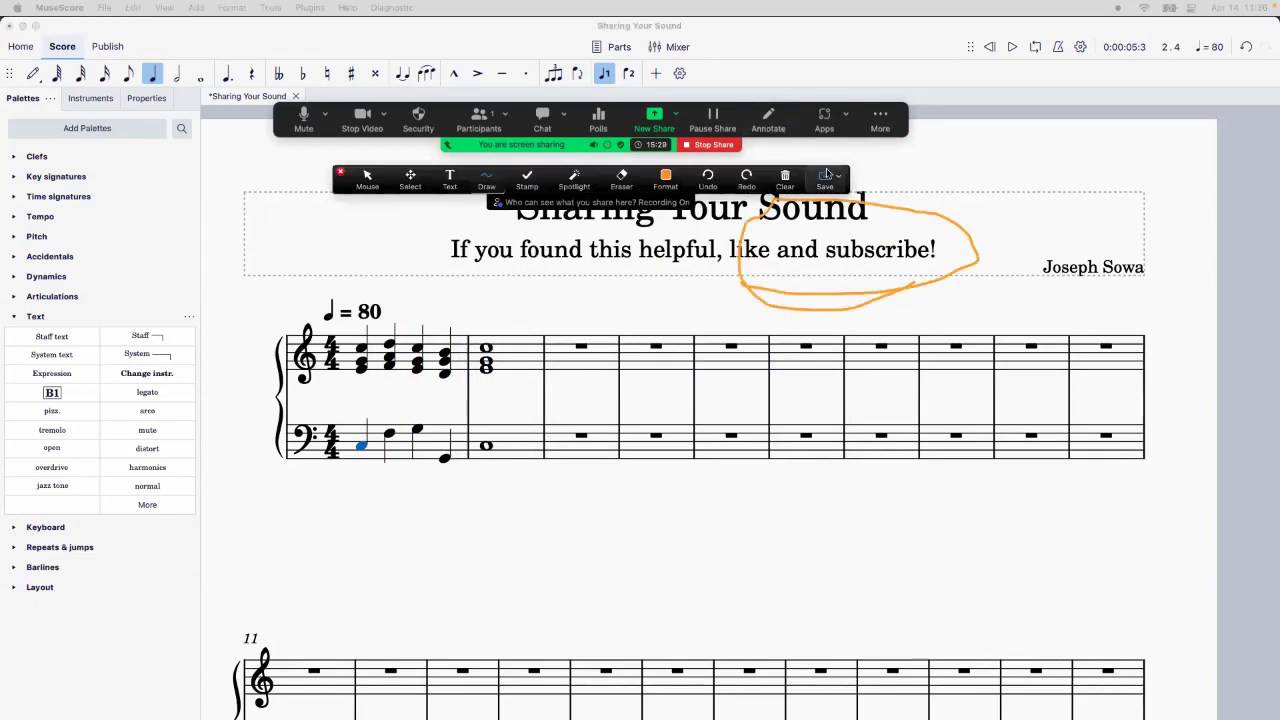